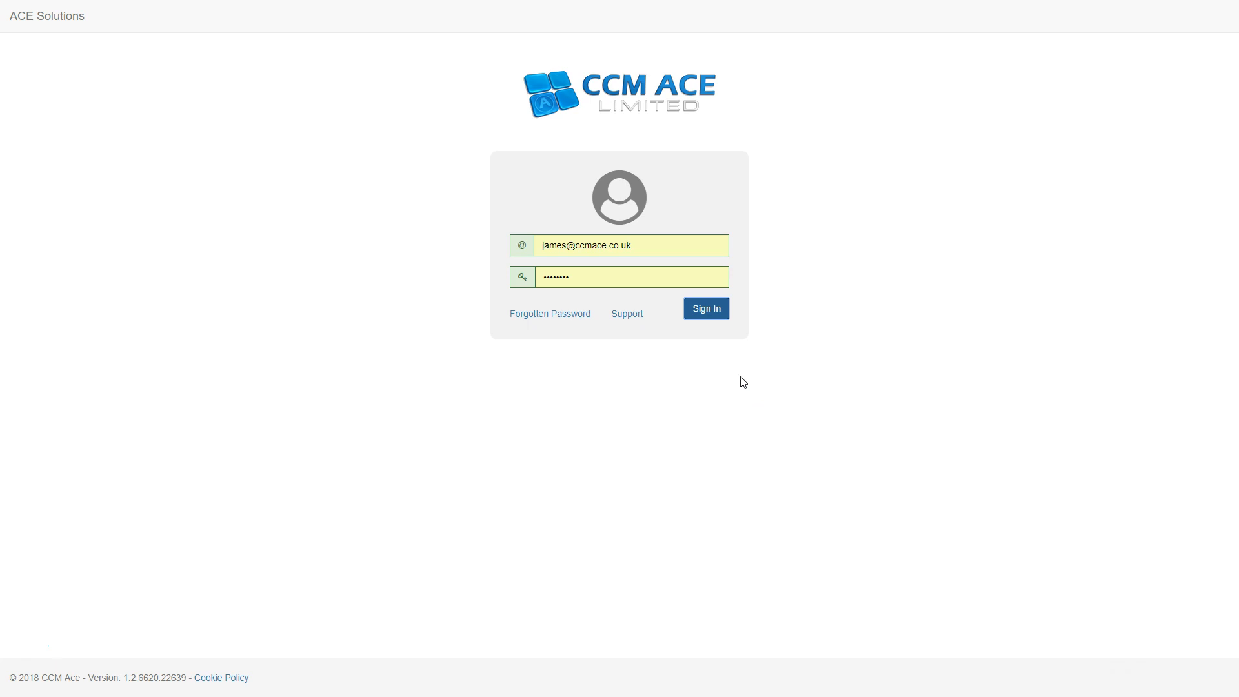
Sign in with the prefilled credentials and start a new job
{"action": "left_click", "coordinate": [709, 311]}
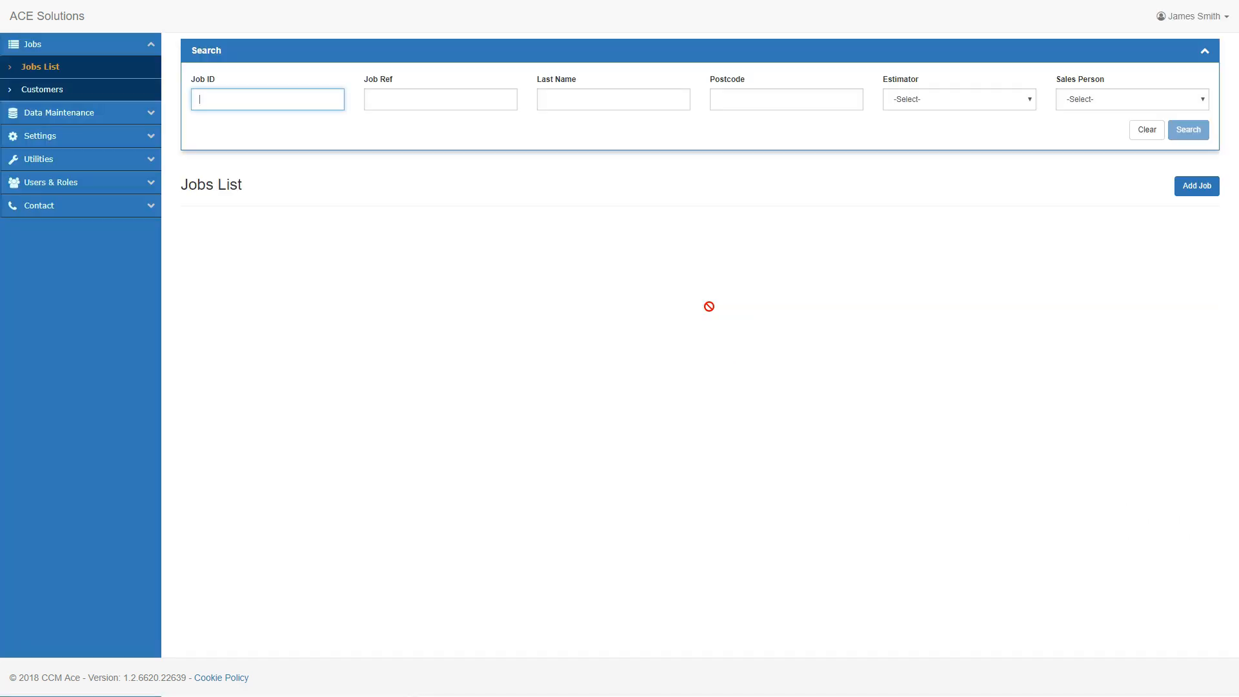
{"action": "left_click", "coordinate": [1208, 187]}
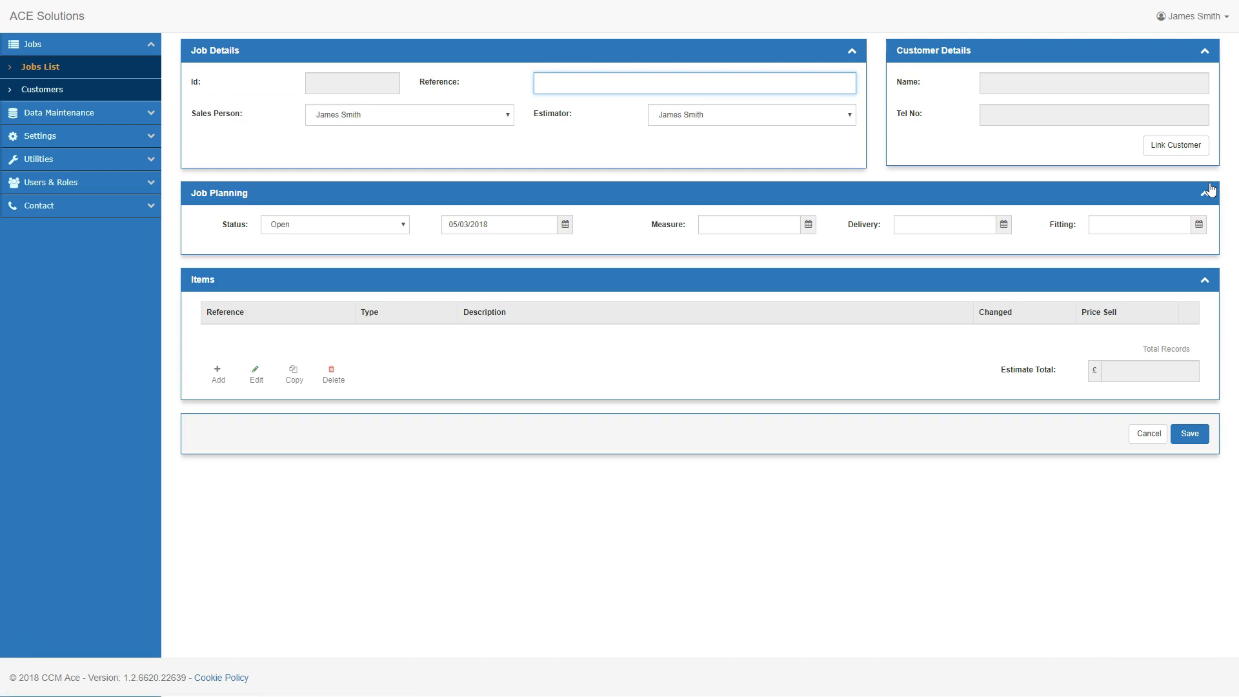
Search the customers by last name and link the second match to the new job
{"action": "left_click", "coordinate": [1197, 145]}
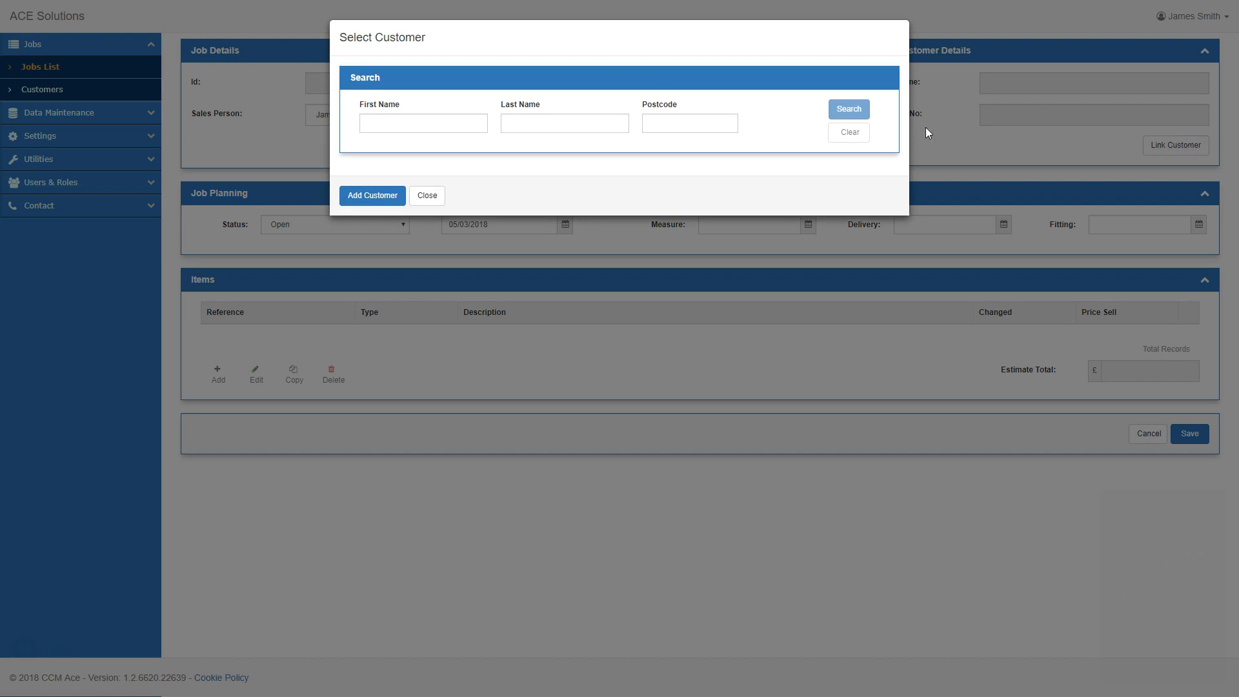
{"action": "left_click", "coordinate": [575, 125]}
{"action": "type", "text": "Jones"}
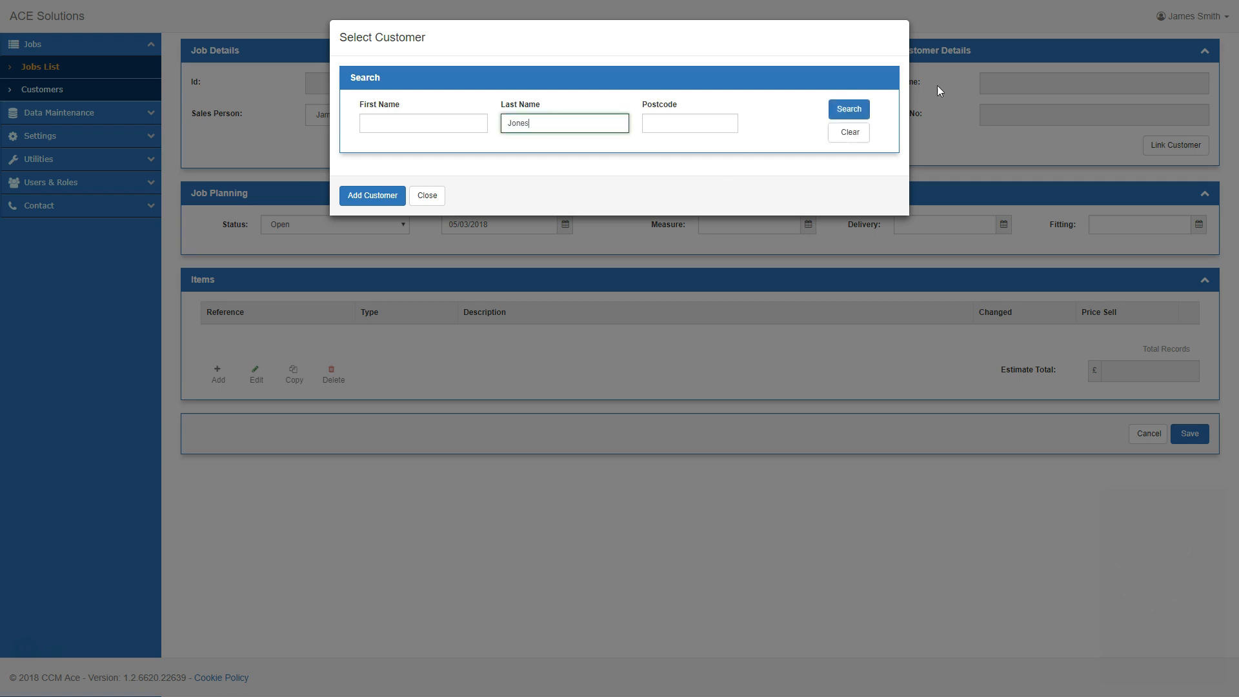
{"action": "left_click", "coordinate": [844, 111]}
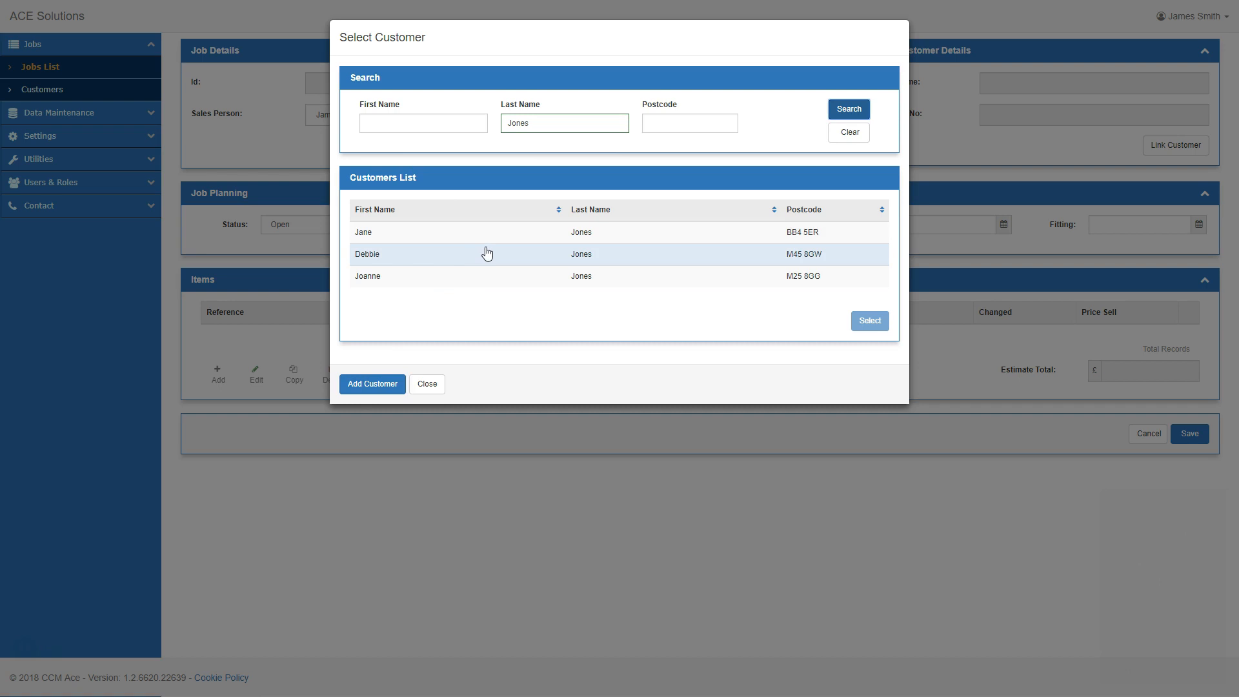
{"action": "left_click", "coordinate": [461, 258]}
{"action": "left_click", "coordinate": [870, 322]}
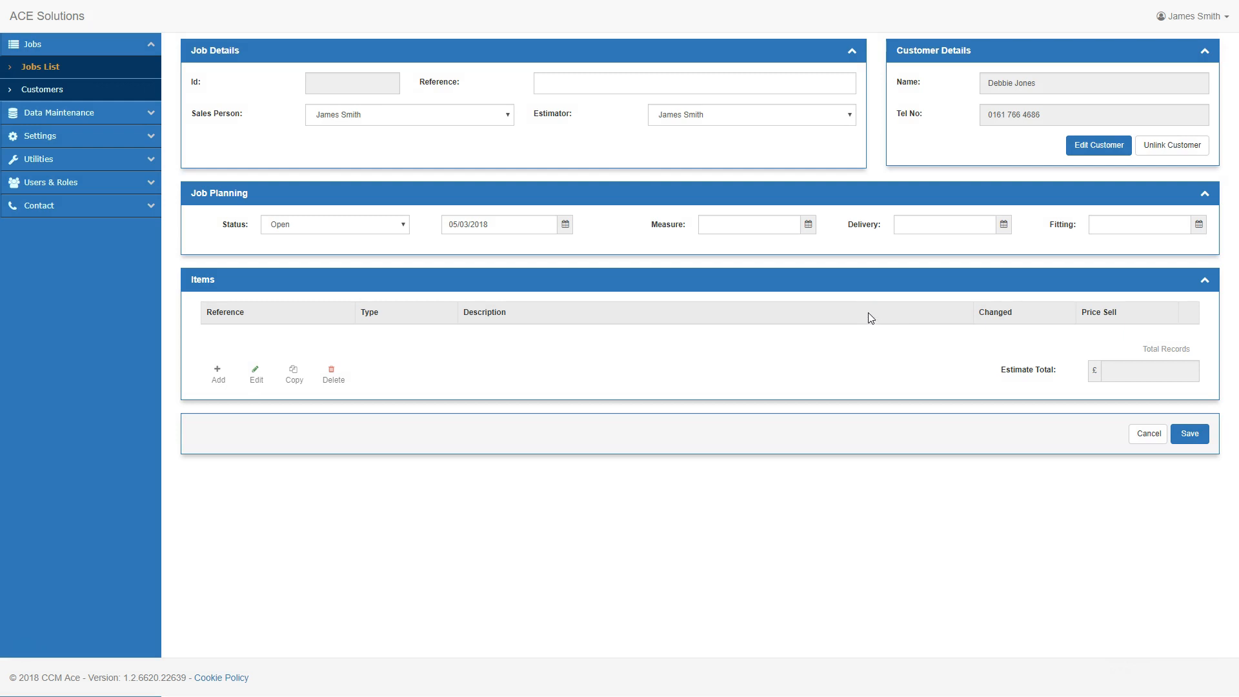
Enter the customer's title and surname followed by "- Ground Floor" as the job reference and save the job
{"action": "type", "text": "Mrs Jones - Ground Floor"}
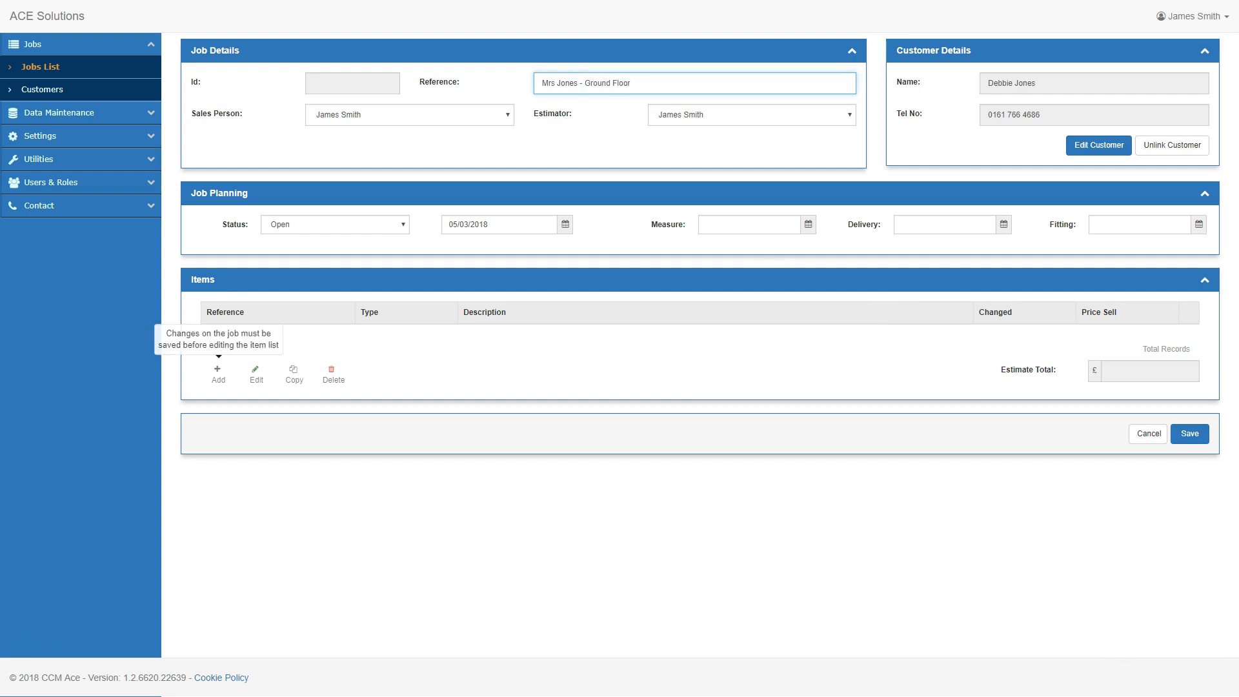
{"action": "left_click", "coordinate": [1192, 435]}
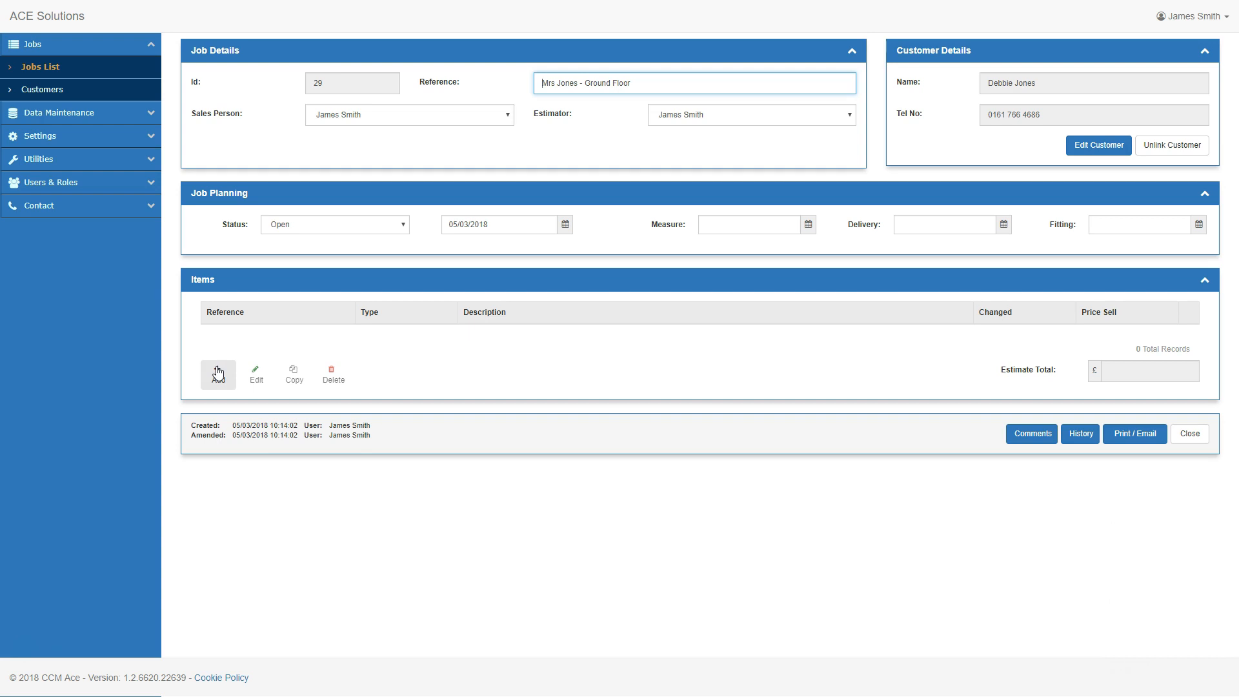
Add a Curtains product to the job with the Double Pinch Pleat heading and the Hand Finished Interlined making
{"action": "left_click", "coordinate": [218, 373]}
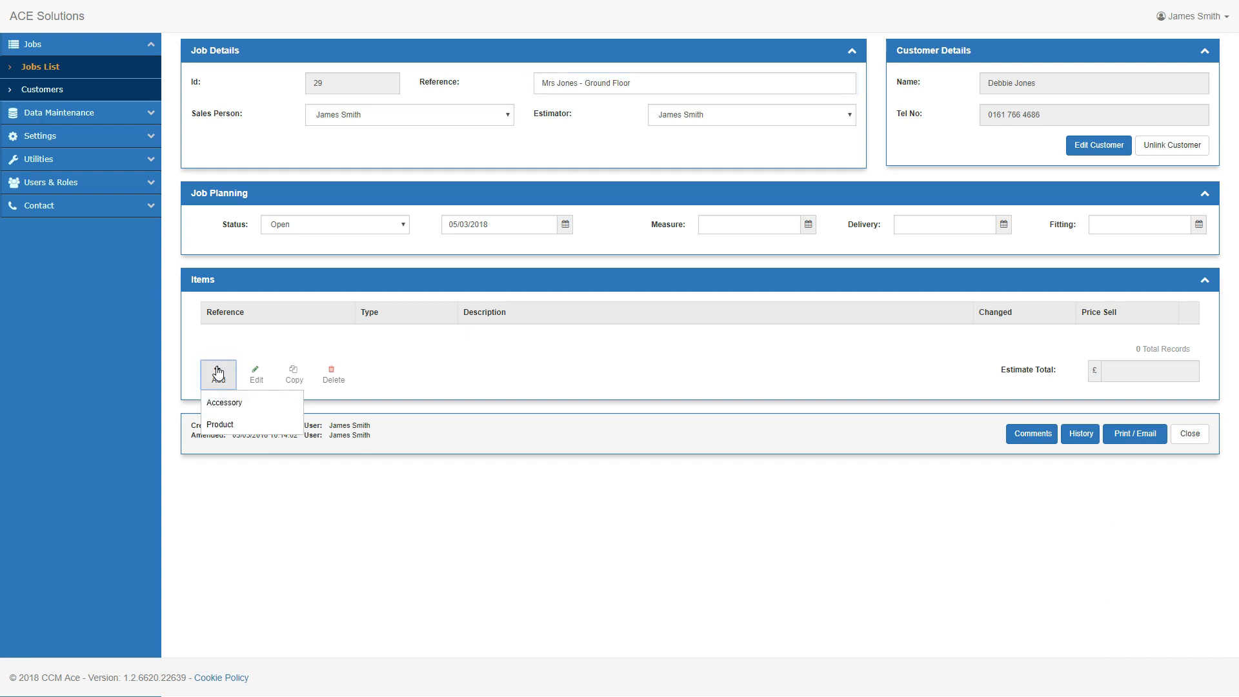
{"action": "left_click", "coordinate": [227, 426]}
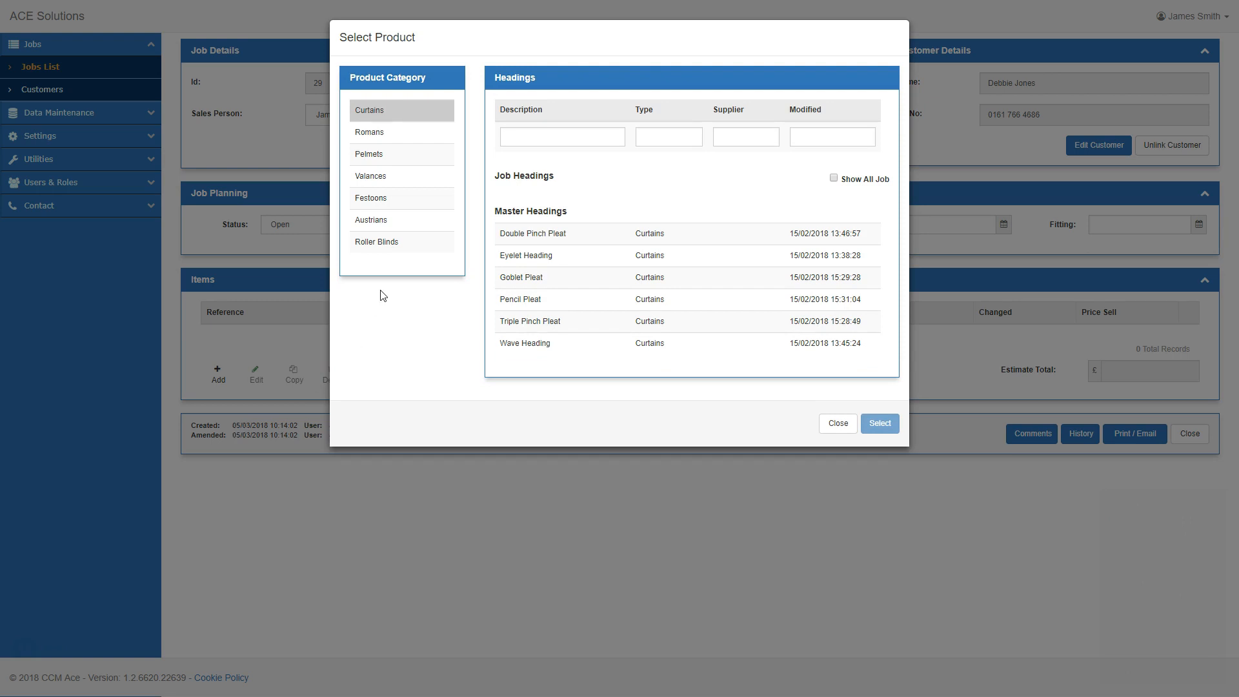
{"action": "left_click", "coordinate": [527, 236]}
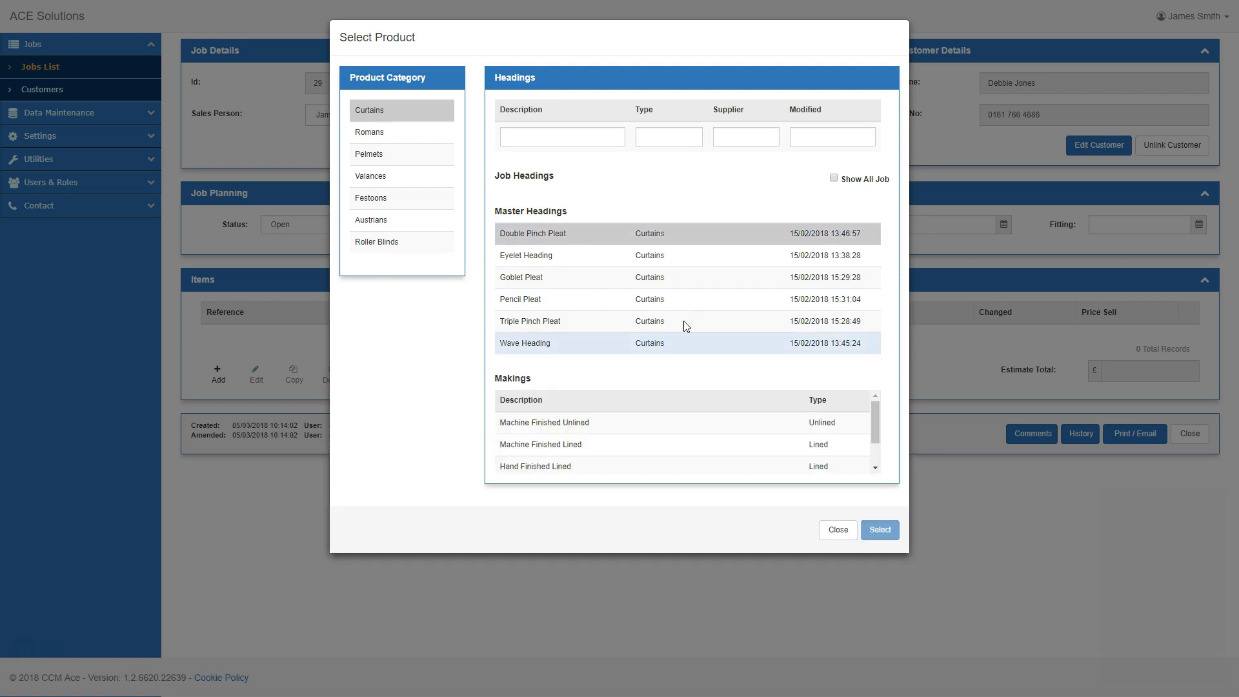
{"action": "left_click", "coordinate": [875, 468]}
{"action": "left_click", "coordinate": [620, 464]}
{"action": "left_click", "coordinate": [890, 533]}
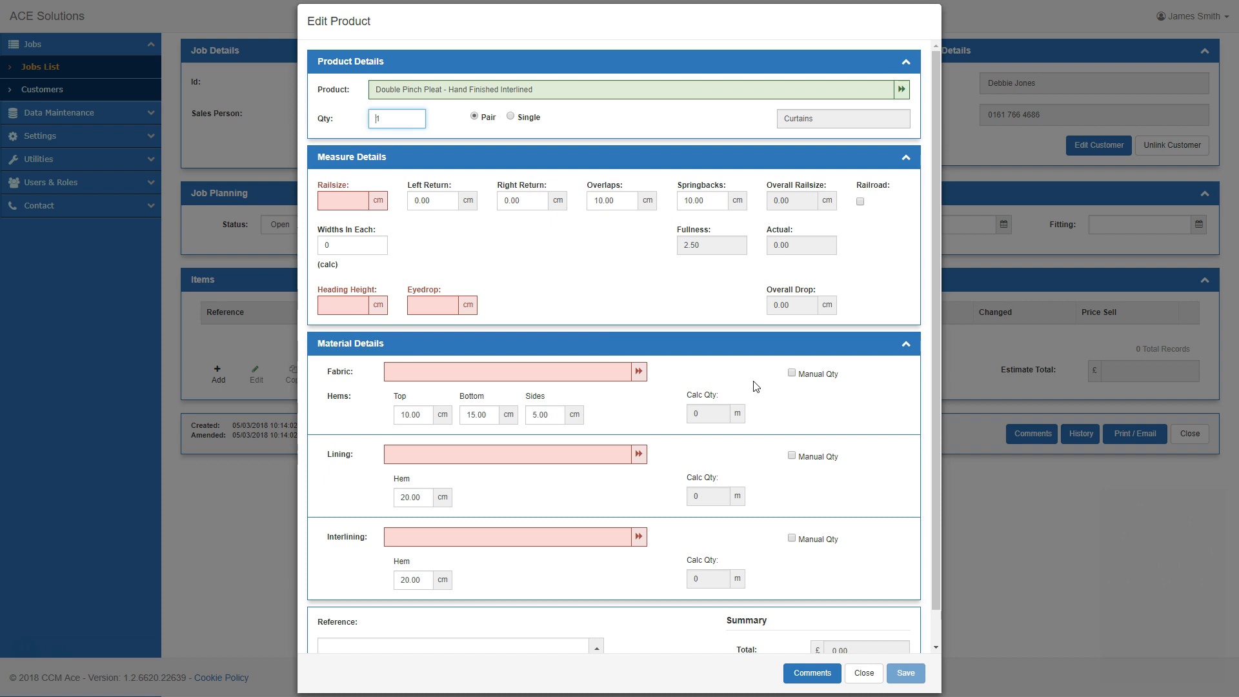
Set the curtains' railsize to 180 cm, heading height to 5 cm and eyedrop to 232 cm
{"action": "left_click", "coordinate": [336, 201]}
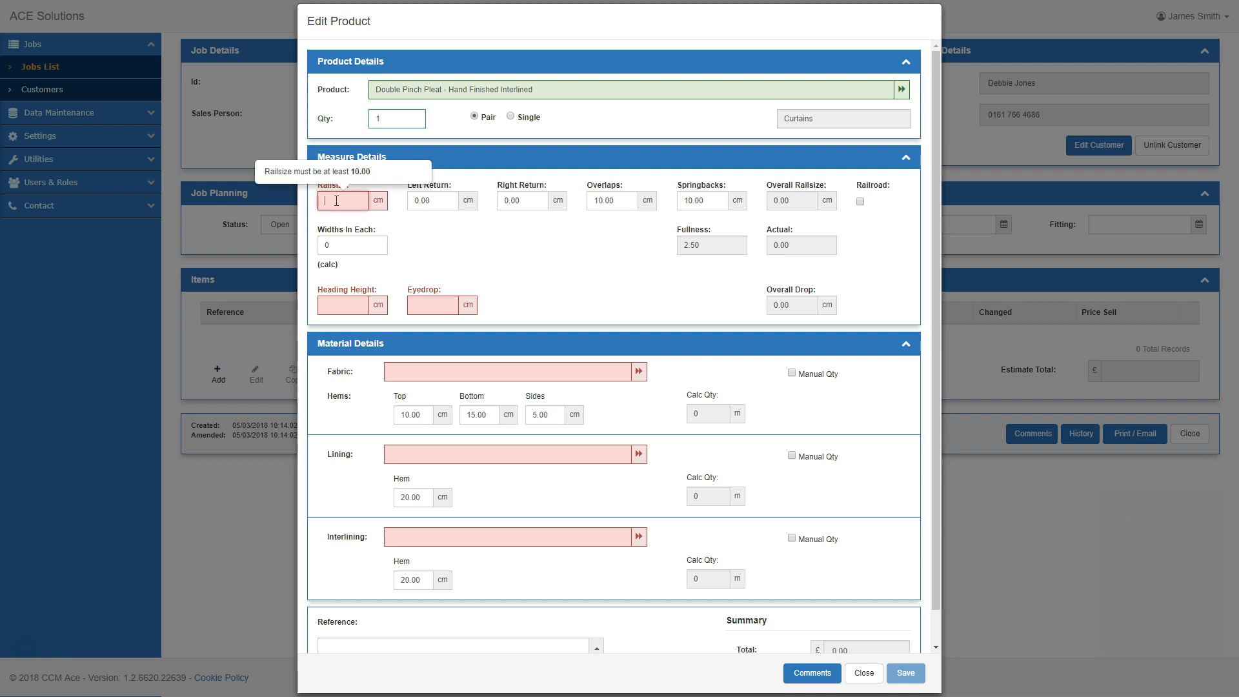
{"action": "type", "text": "180"}
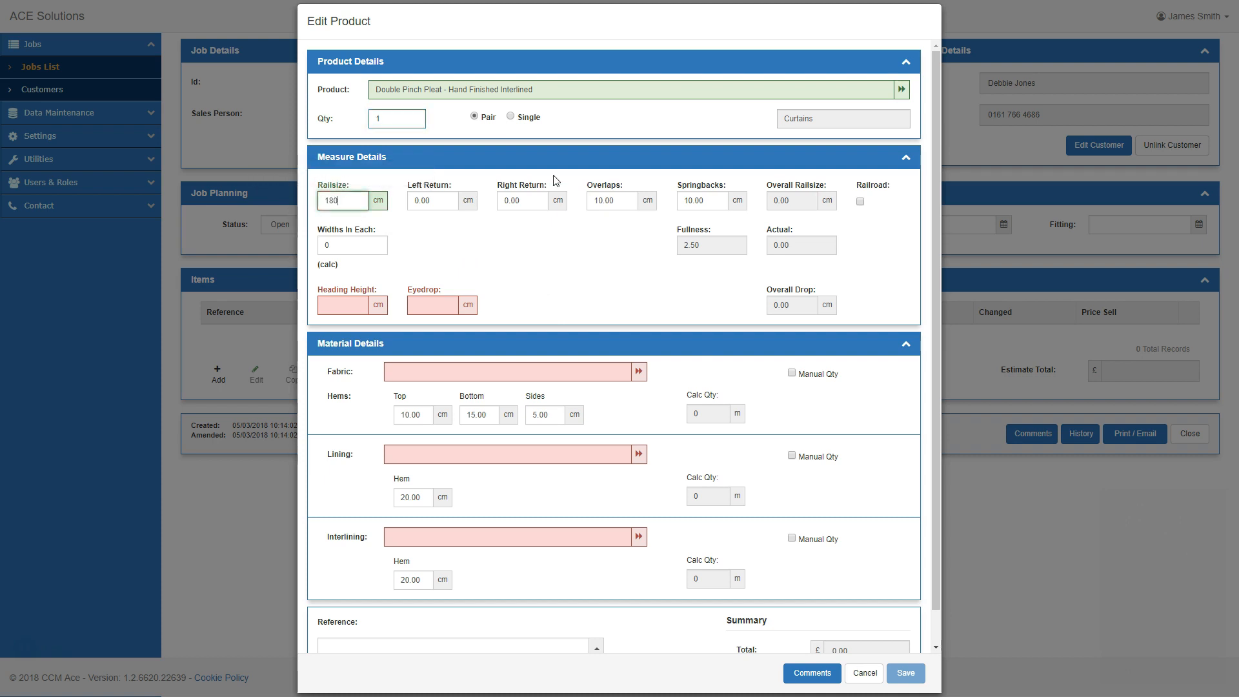
{"action": "key", "text": "Tab"}
{"action": "key", "text": "Tab"}
{"action": "type", "text": "5"}
{"action": "key", "text": "Tab"}
{"action": "type", "text": "23"}
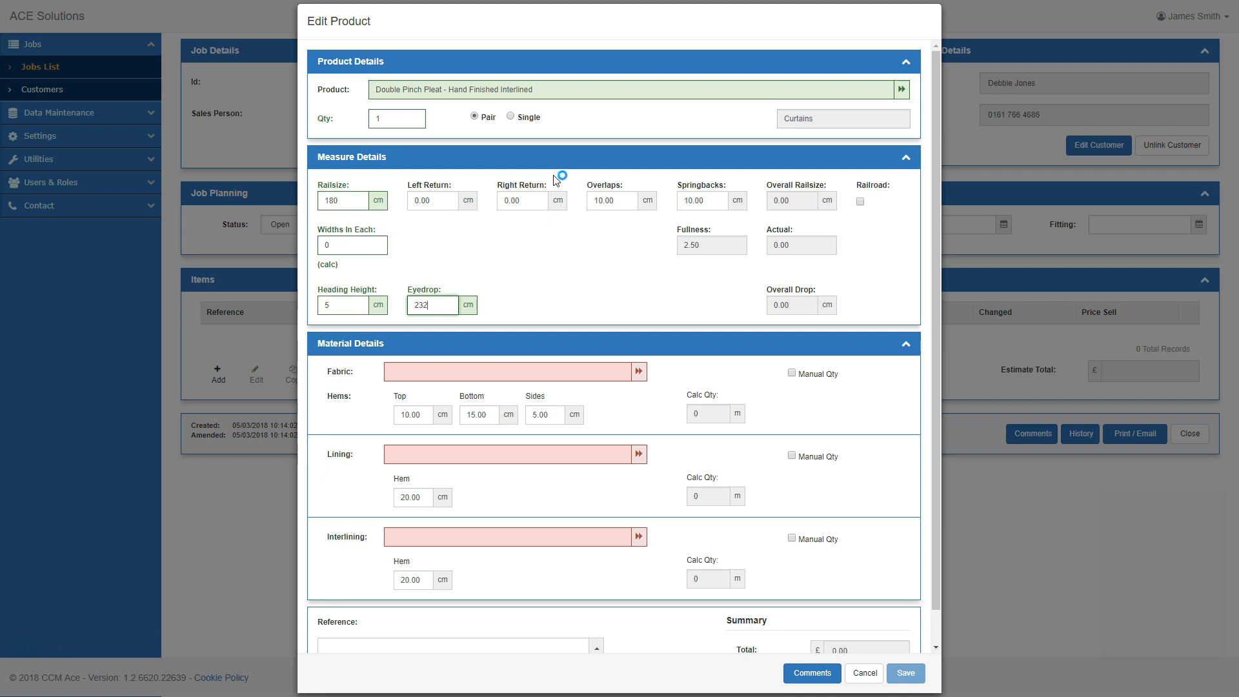
Set the curtains' left and right returns to 10 cm each, accepting the default overlaps
{"action": "key", "text": "Tab"}
{"action": "type", "text": "10"}
{"action": "key", "text": "Tab"}
{"action": "type", "text": "10"}
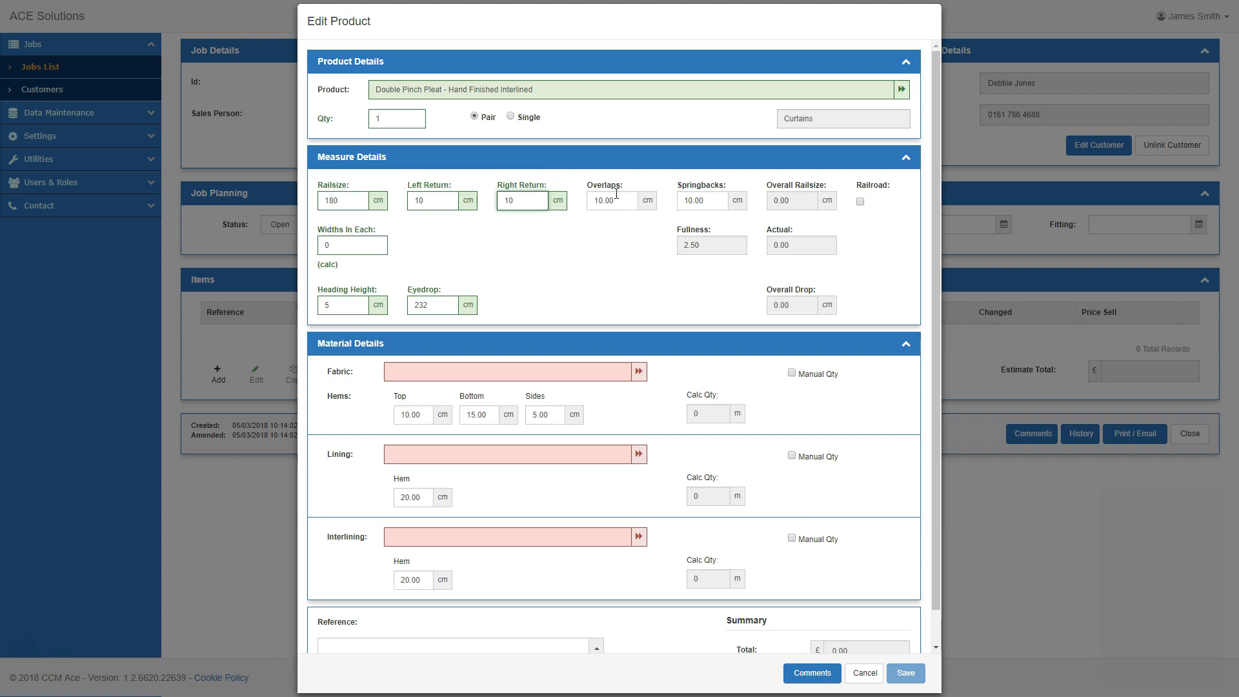
{"action": "key", "text": "Tab"}
{"action": "key", "text": "Tab"}
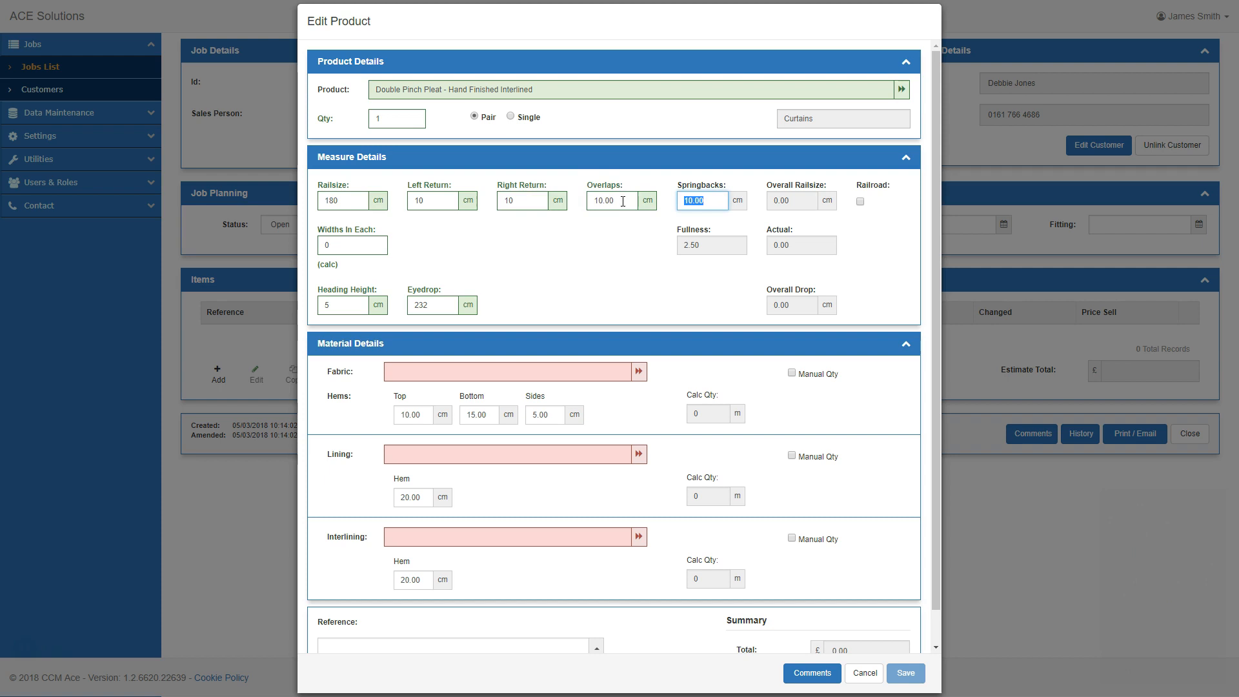
Choose the master fabric Arbor in Turtle Dove for the curtains
{"action": "left_click", "coordinate": [639, 372]}
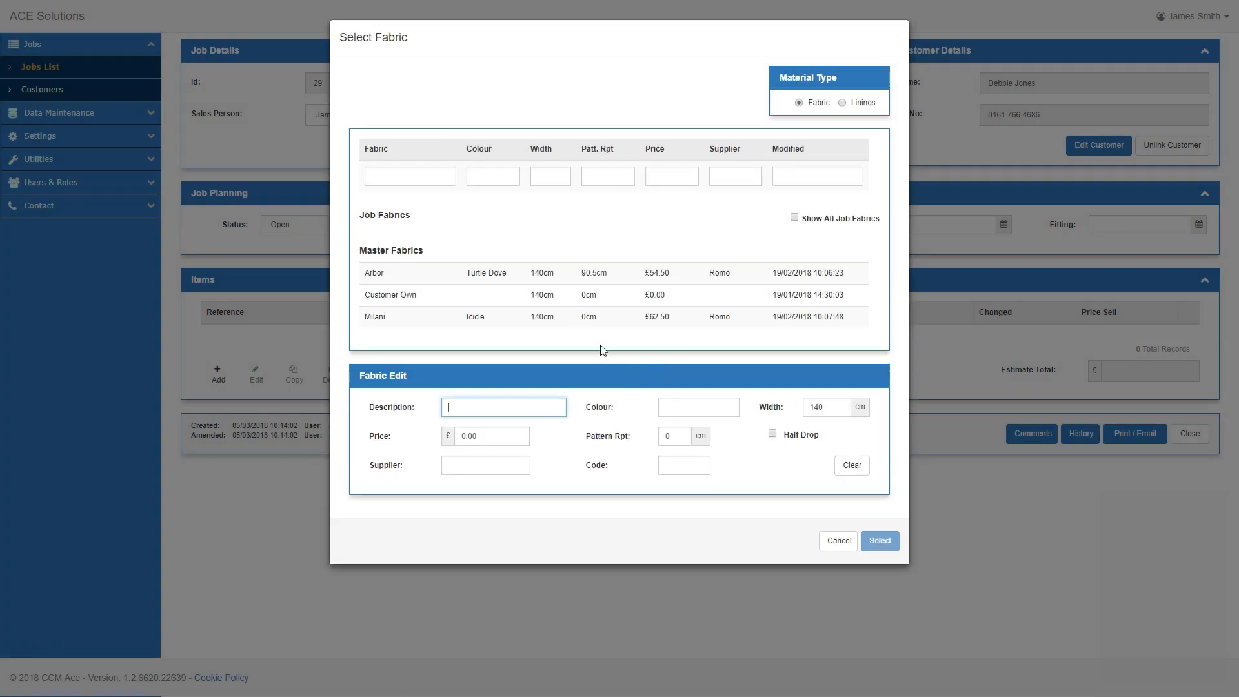
{"action": "left_click", "coordinate": [487, 277]}
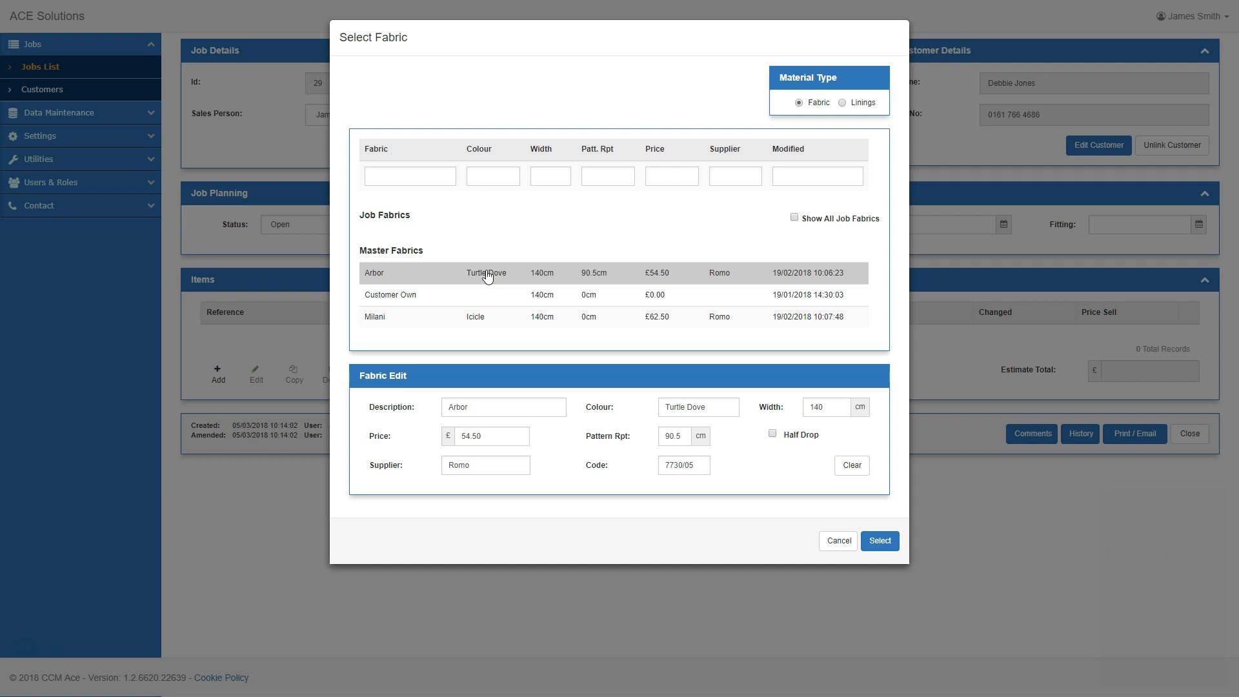
{"action": "left_click", "coordinate": [888, 547]}
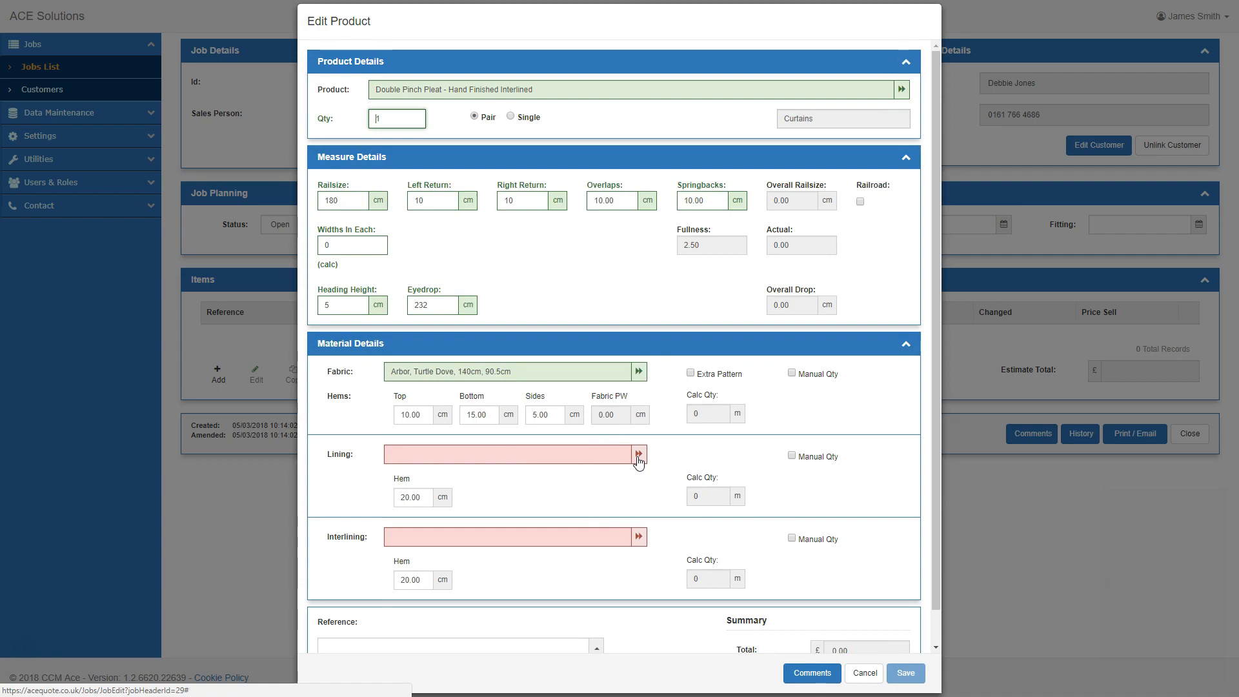
Choose the Sateen Ecru lining and the Lightweight White interlining for the curtains
{"action": "left_click", "coordinate": [638, 460]}
{"action": "left_click", "coordinate": [460, 298]}
{"action": "left_click", "coordinate": [880, 563]}
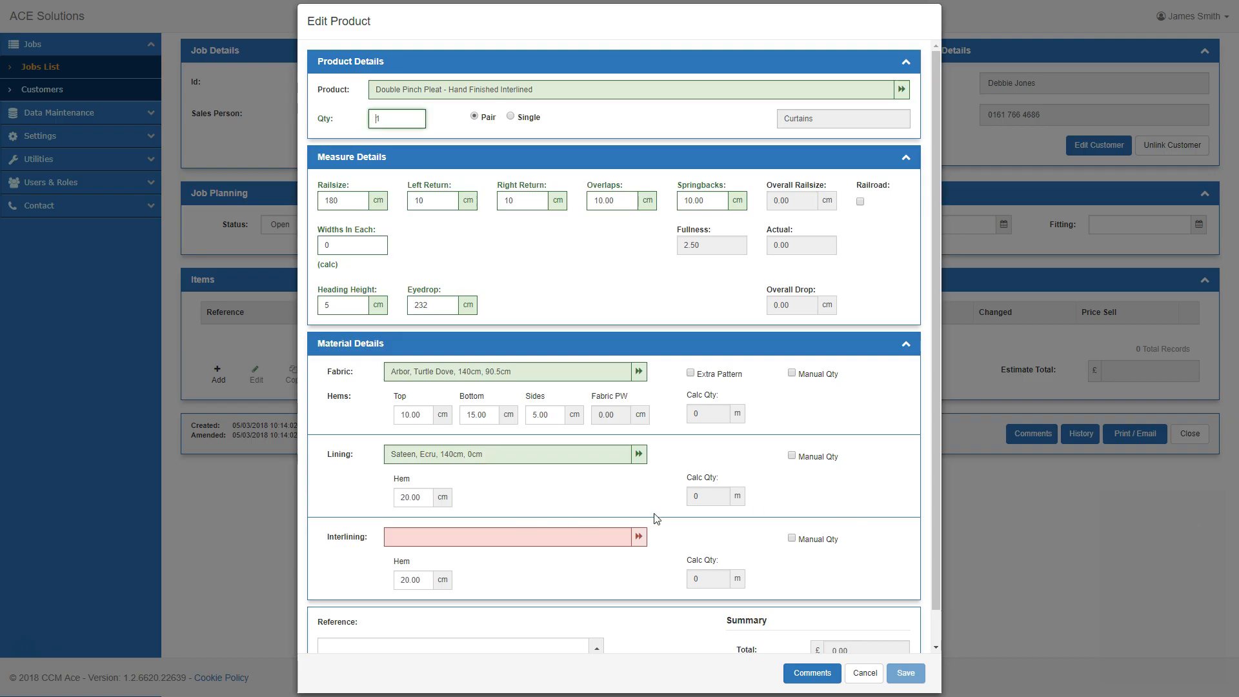
{"action": "left_click", "coordinate": [637, 537]}
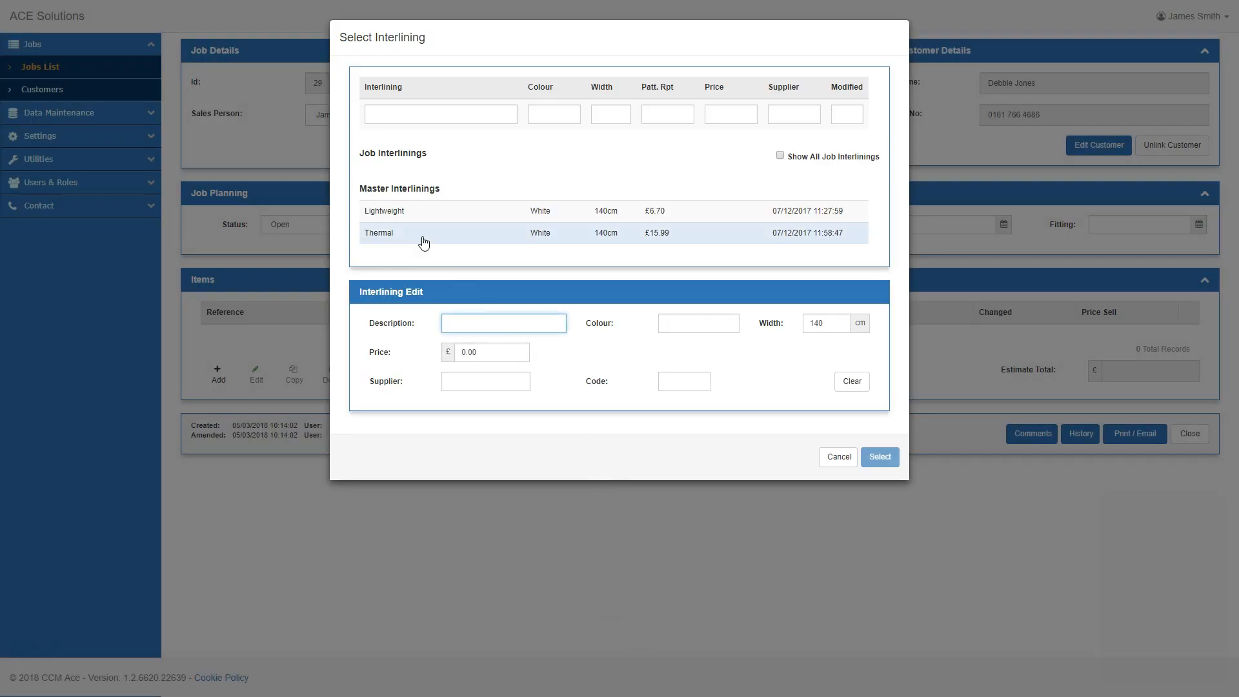
{"action": "left_click", "coordinate": [405, 220]}
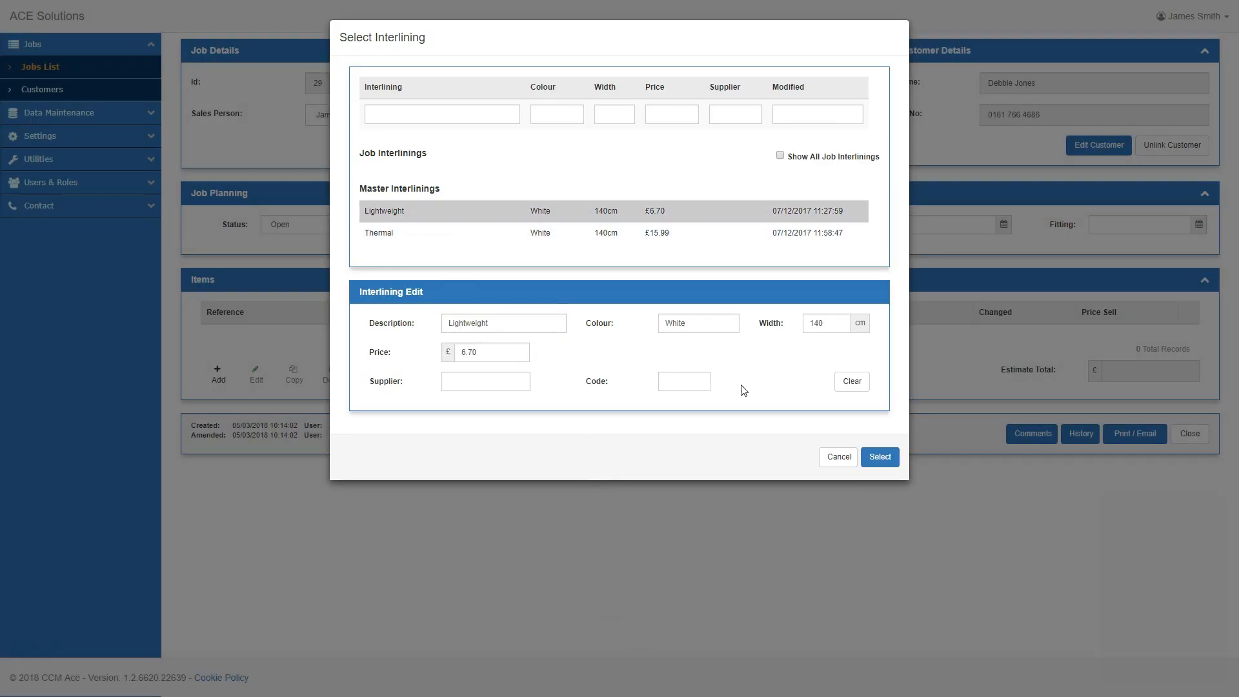
{"action": "left_click", "coordinate": [883, 458]}
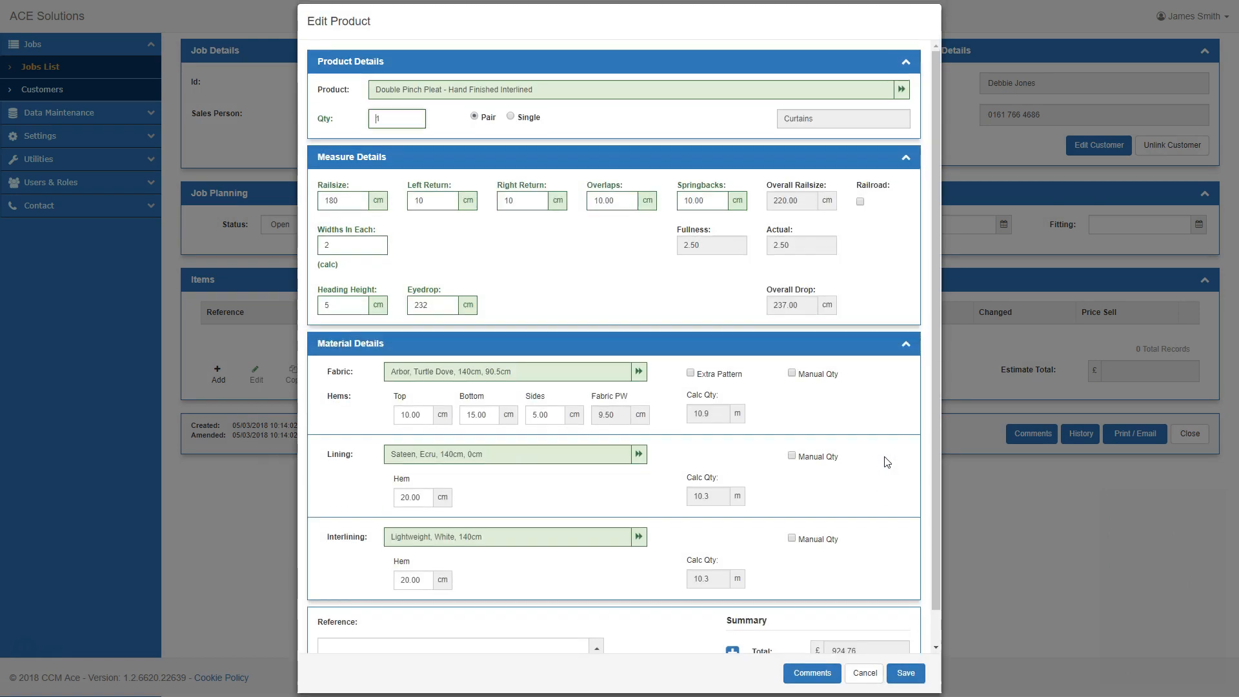
Review the price summary breakdown of the curtain product and close it
{"action": "scroll", "coordinate": [883, 455], "scroll_direction": "down", "scroll_amount": 1}
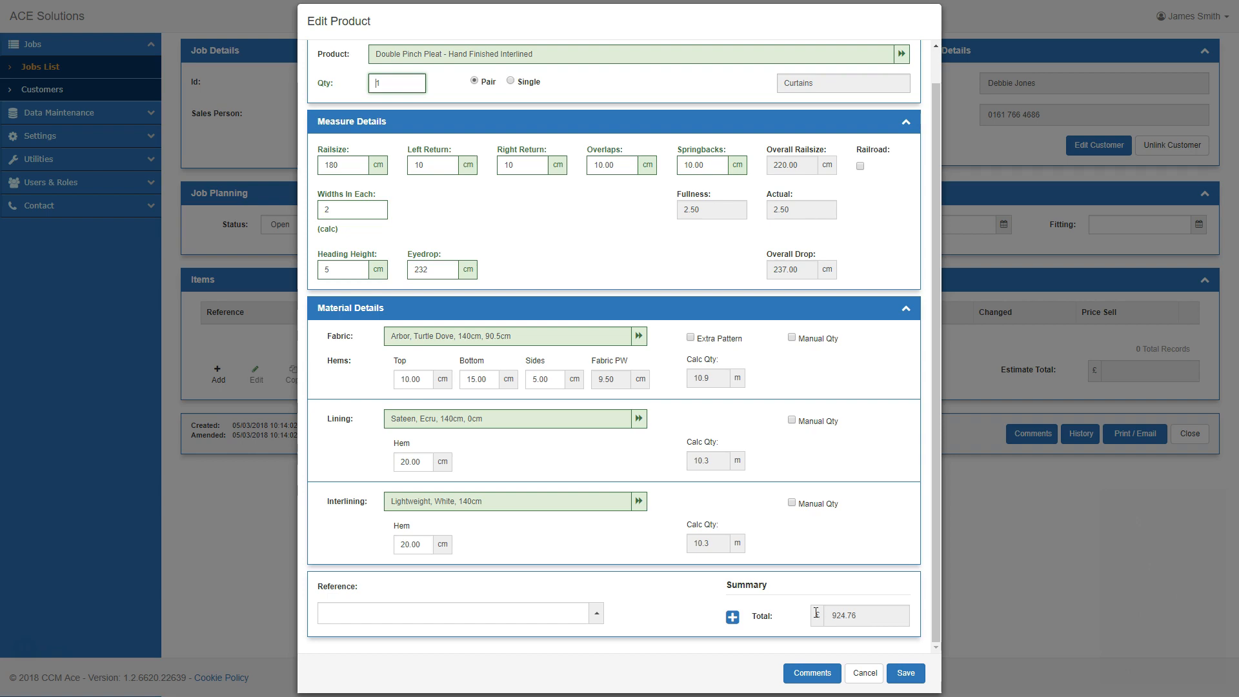
{"action": "left_click", "coordinate": [733, 617]}
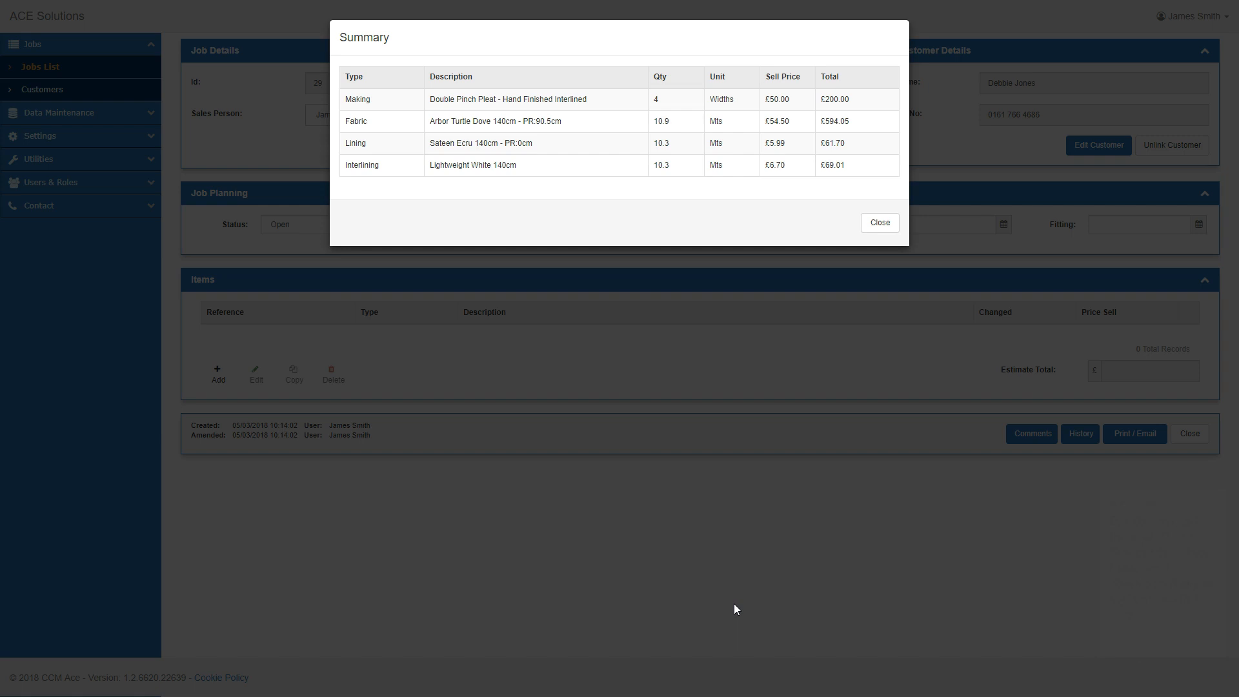
{"action": "left_click", "coordinate": [879, 223]}
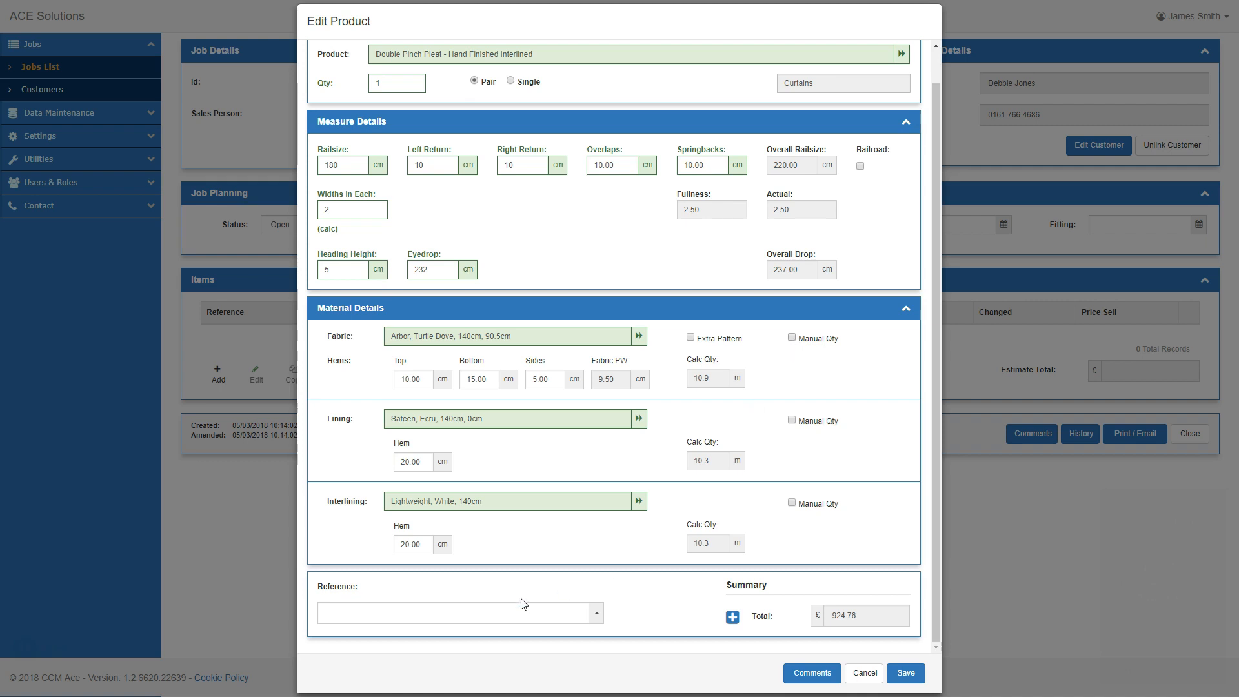
Enter "Lounge Front Window" as the curtain product's reference and save the product to the job
{"action": "left_click", "coordinate": [483, 612]}
{"action": "type", "text": "Lounge Froun"}
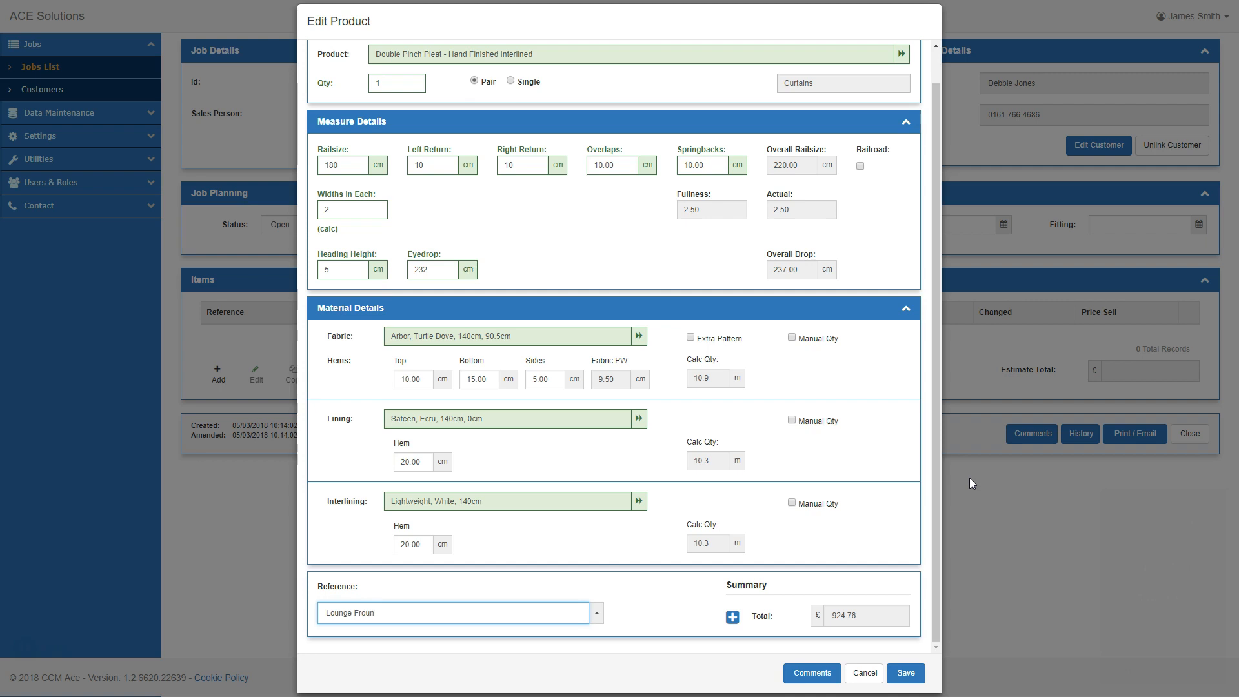
{"action": "type", "text": "dow"}
{"action": "left_click", "coordinate": [911, 674]}
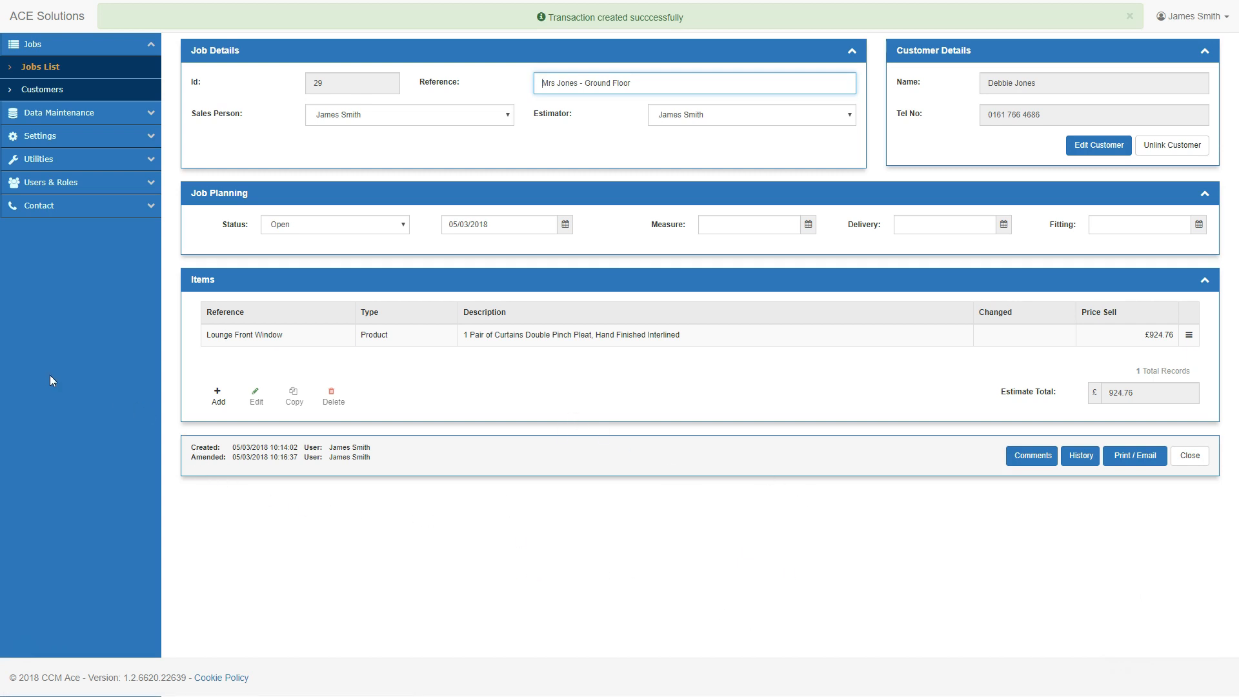
Add a Romans product to the job with the Standard Stacked heading and the Lined Machine Made making
{"action": "left_click", "coordinate": [218, 395]}
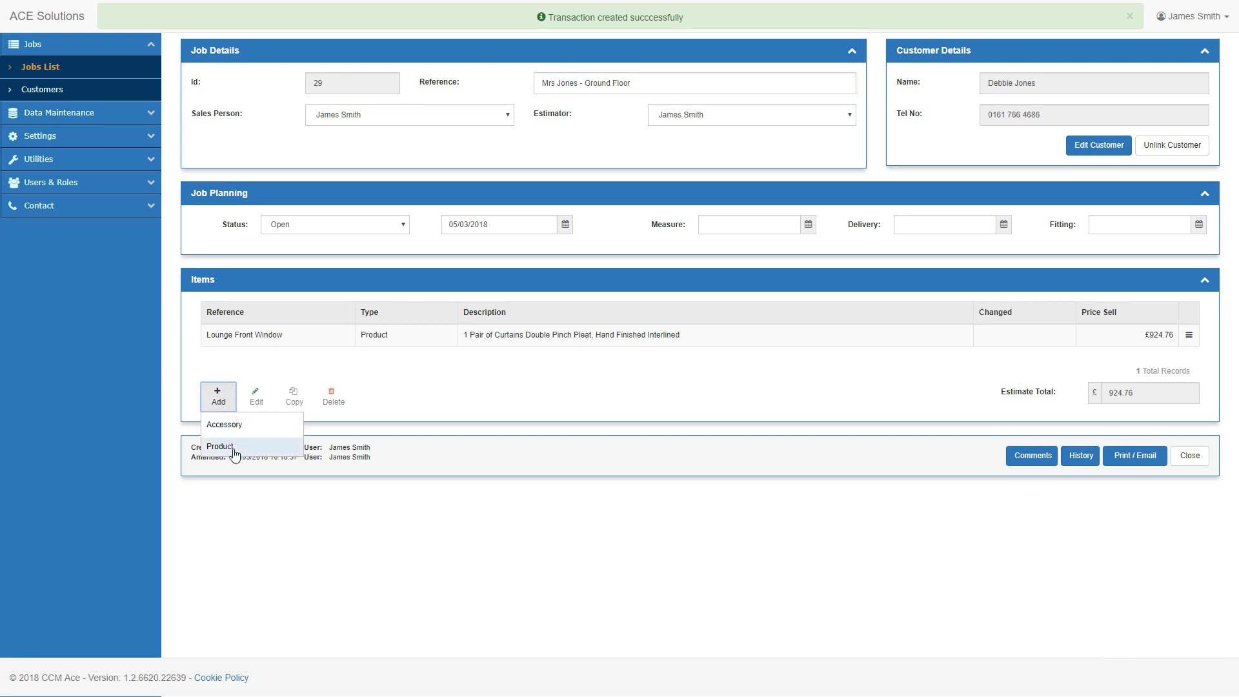
{"action": "left_click", "coordinate": [234, 448]}
{"action": "left_click", "coordinate": [381, 133]}
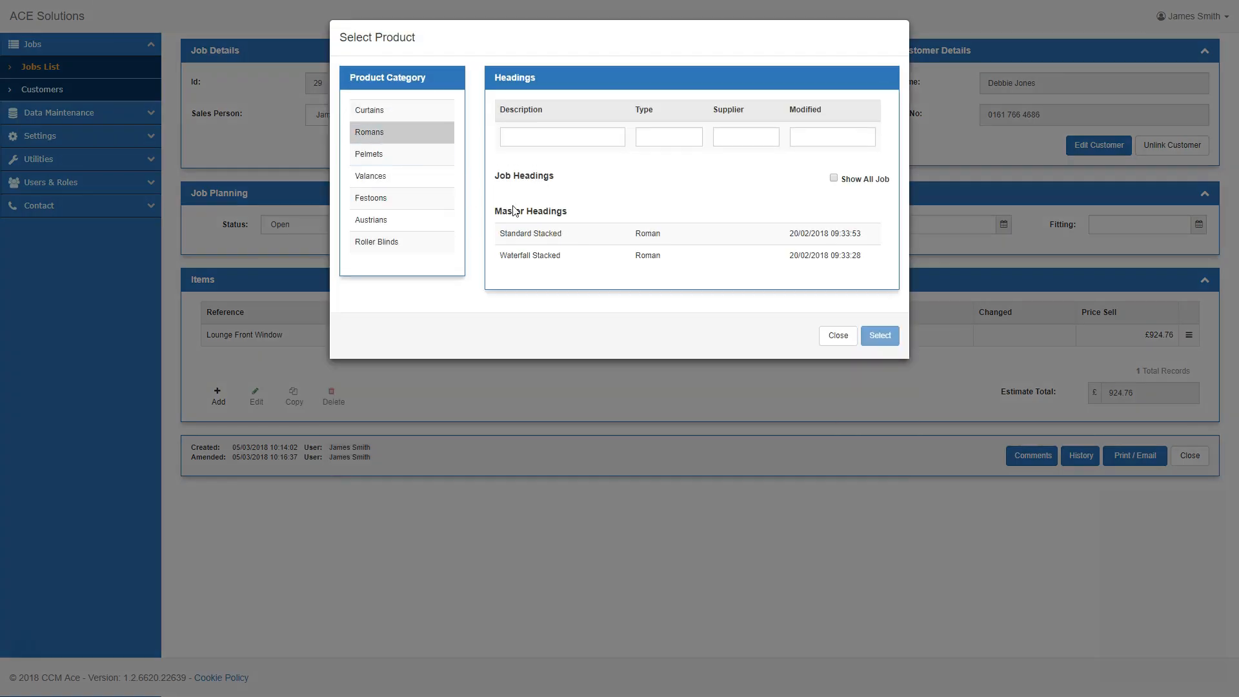
{"action": "left_click", "coordinate": [585, 244]}
{"action": "left_click", "coordinate": [800, 354]}
{"action": "left_click", "coordinate": [880, 443]}
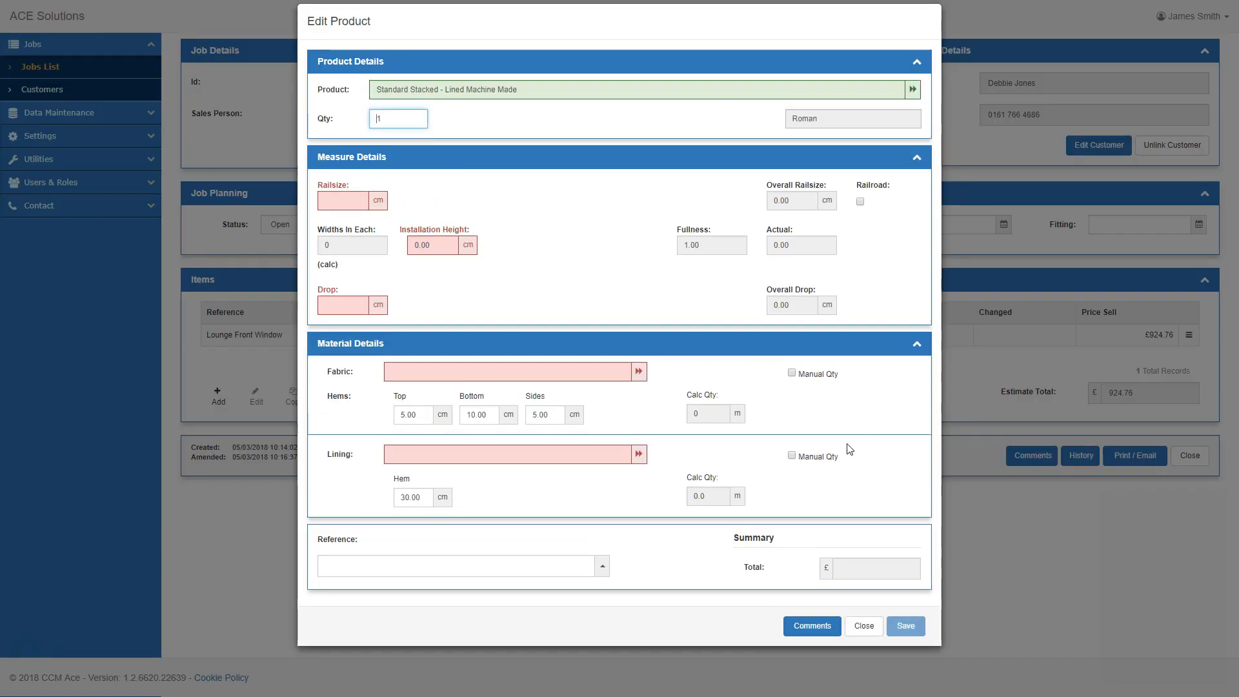
Set the Roman blind's railsize to 155 cm, drop to 153 cm and installation height to 252.5 cm
{"action": "left_click", "coordinate": [349, 202]}
{"action": "type", "text": "155"}
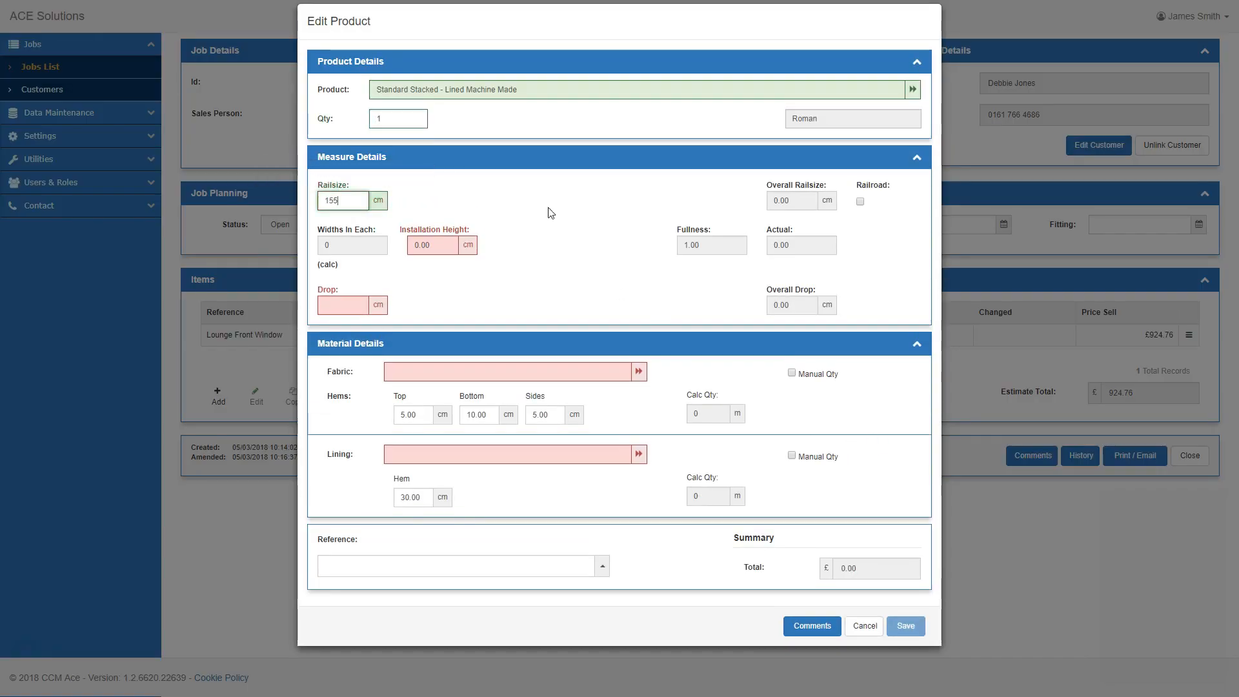
{"action": "key", "text": "Tab"}
{"action": "key", "text": "Tab"}
{"action": "type", "text": "152"}
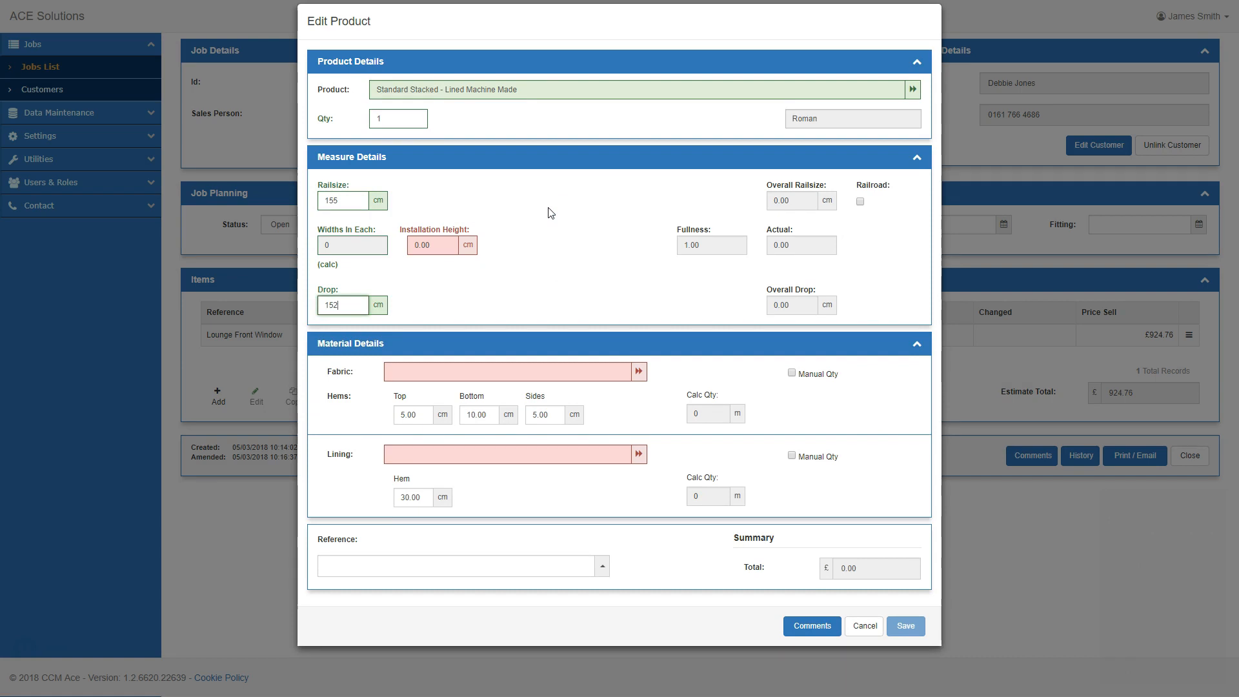
{"action": "type", "text": "3"}
{"action": "key", "text": "Tab"}
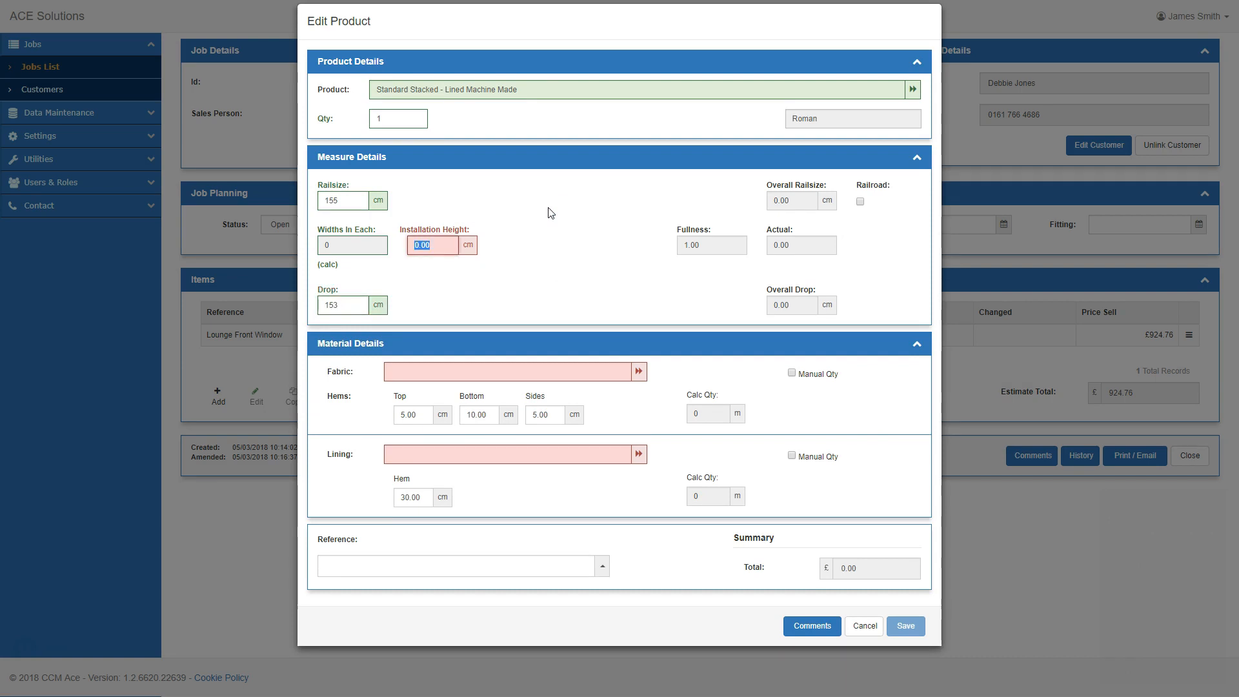
{"action": "type", "text": "252.5"}
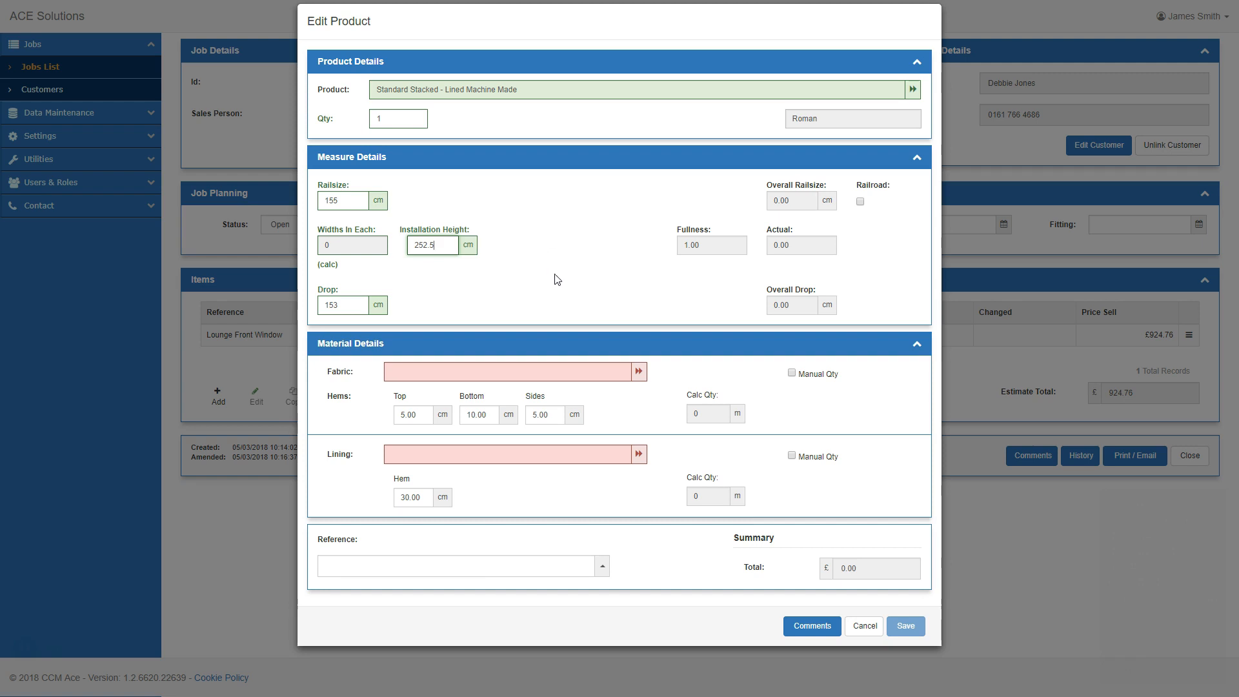
Choose the Arbor Turtle Dove fabric and the Blackout White lining for the Roman blind
{"action": "left_click", "coordinate": [639, 372]}
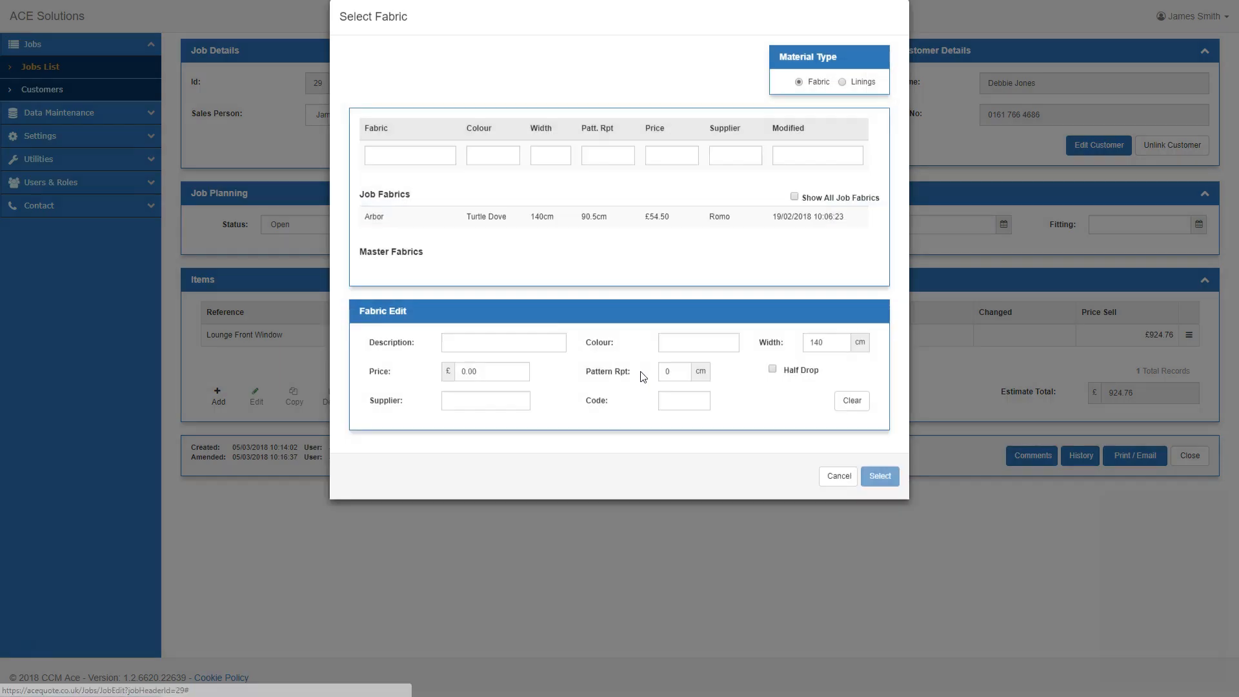
{"action": "left_click", "coordinate": [478, 237]}
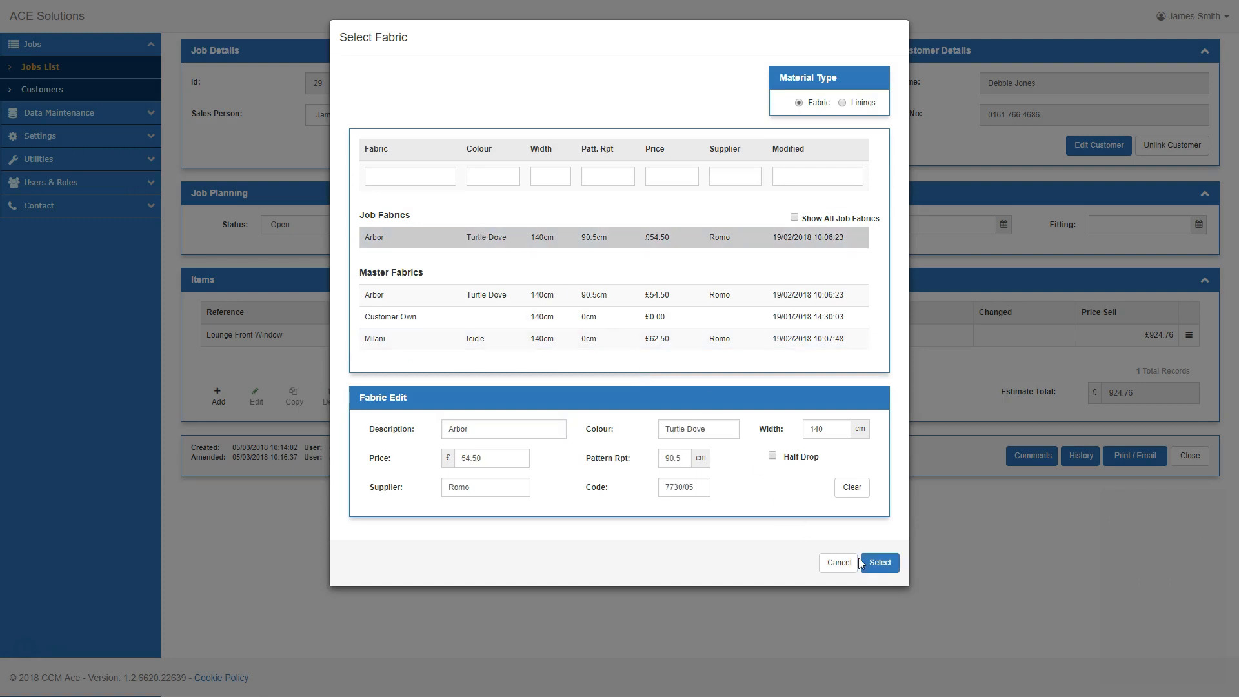
{"action": "left_click", "coordinate": [882, 564]}
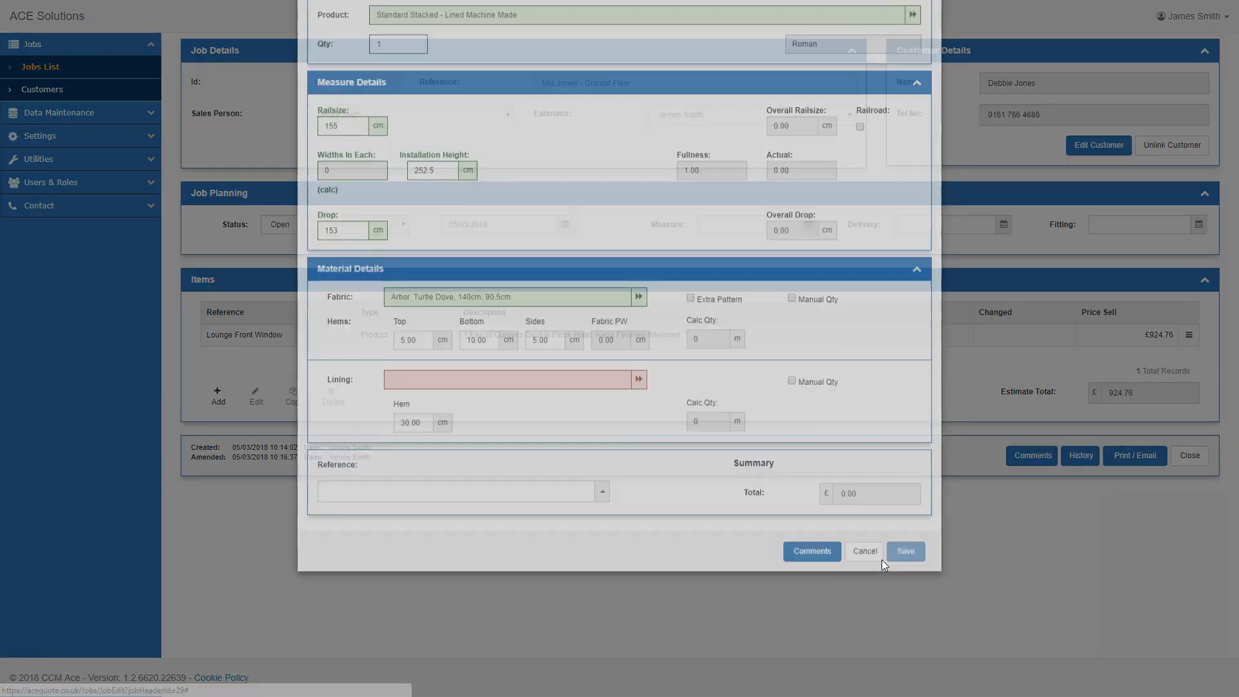
{"action": "left_click", "coordinate": [638, 455]}
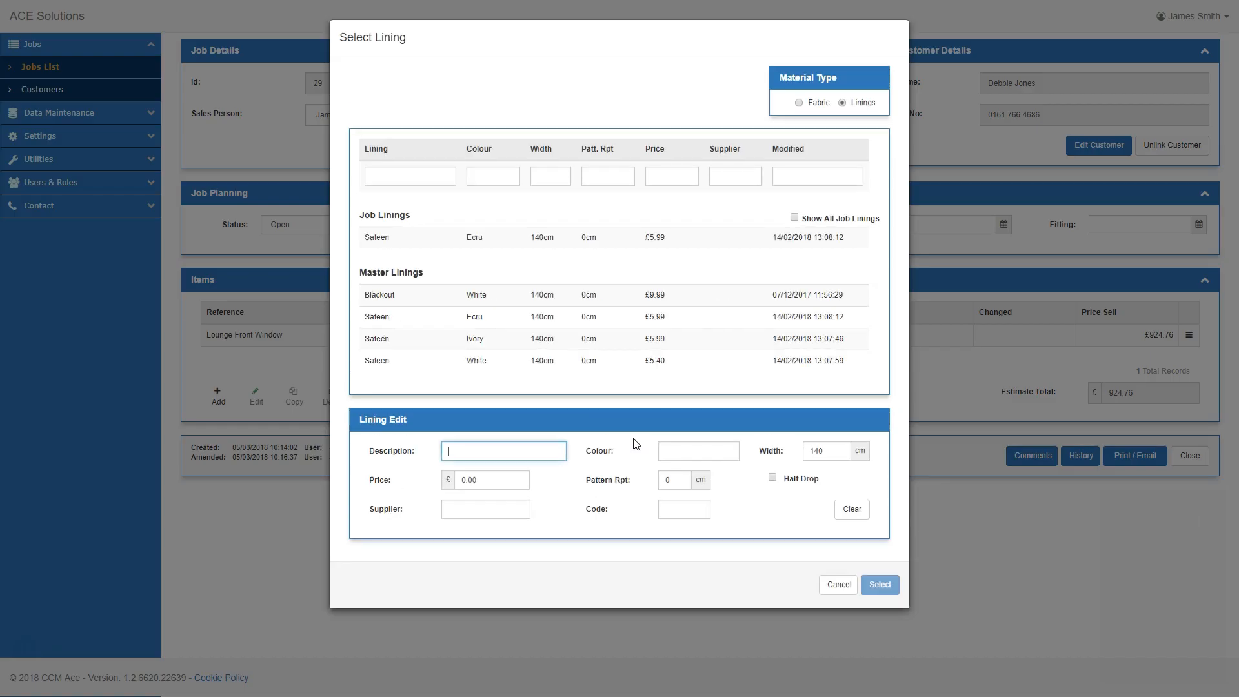
{"action": "left_click", "coordinate": [535, 298]}
{"action": "left_click", "coordinate": [880, 584]}
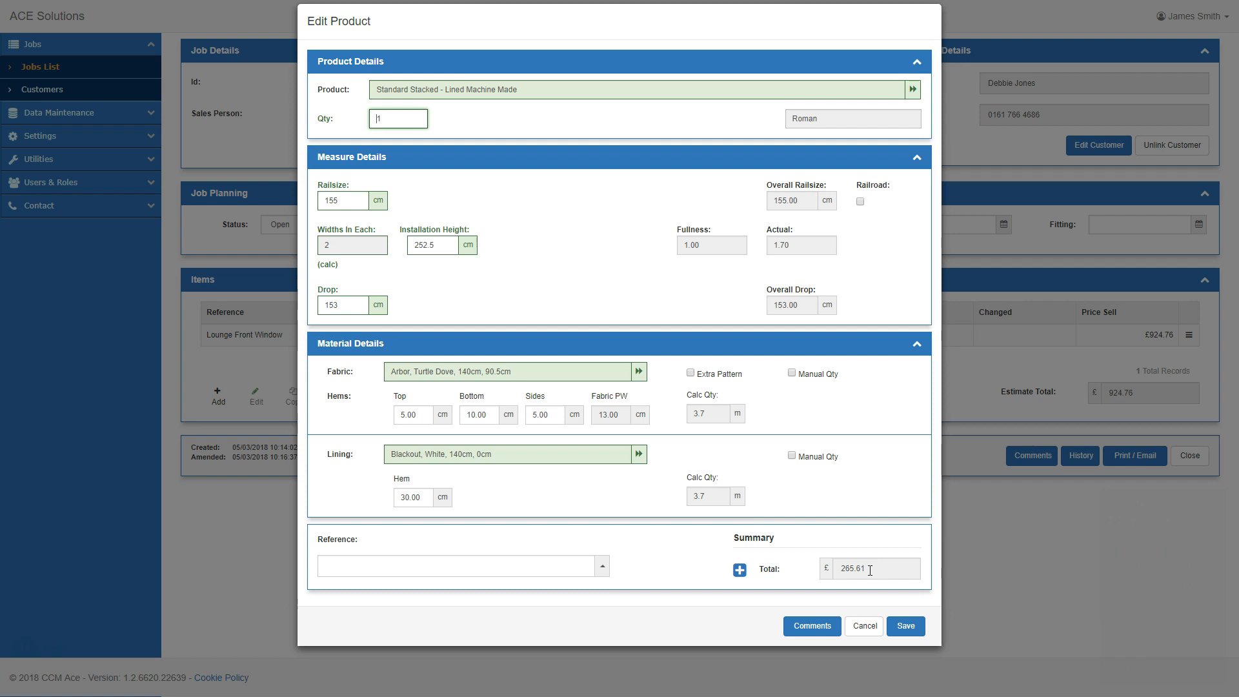
Set the Roman blind's reference to "Lounge Front Window" and save the product to the job
{"action": "left_click", "coordinate": [602, 567]}
{"action": "type", "text": "Lounge Front Window"}
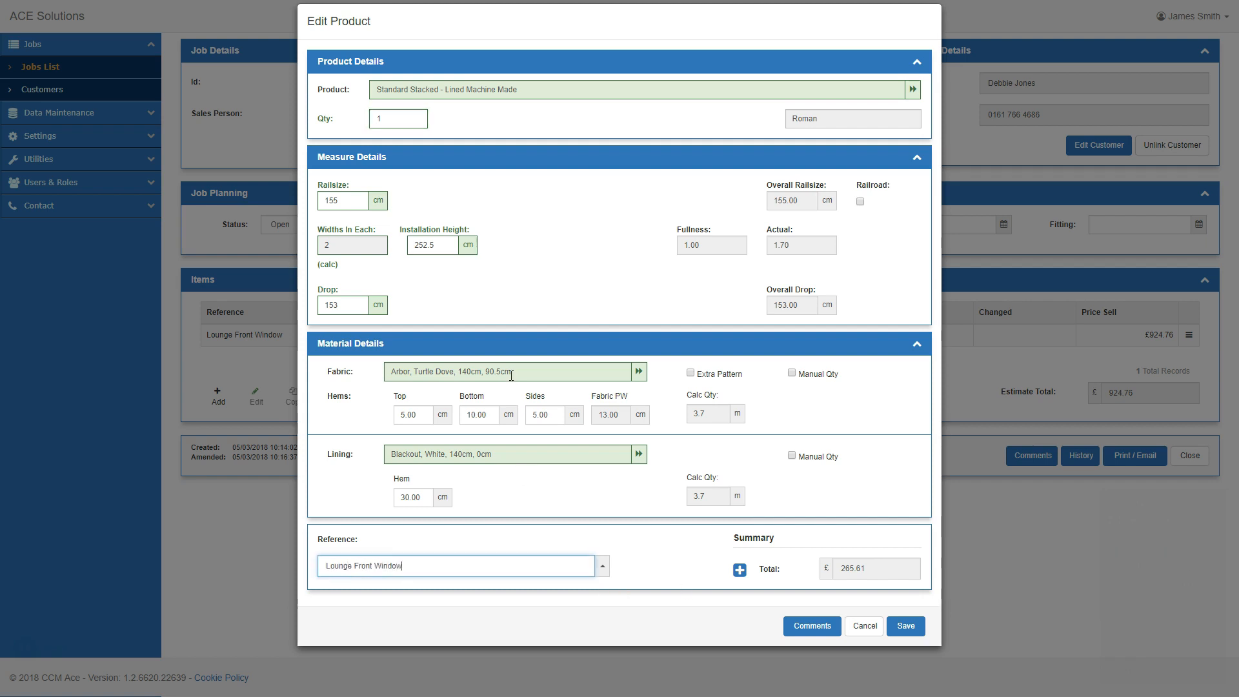
{"action": "left_click", "coordinate": [919, 626]}
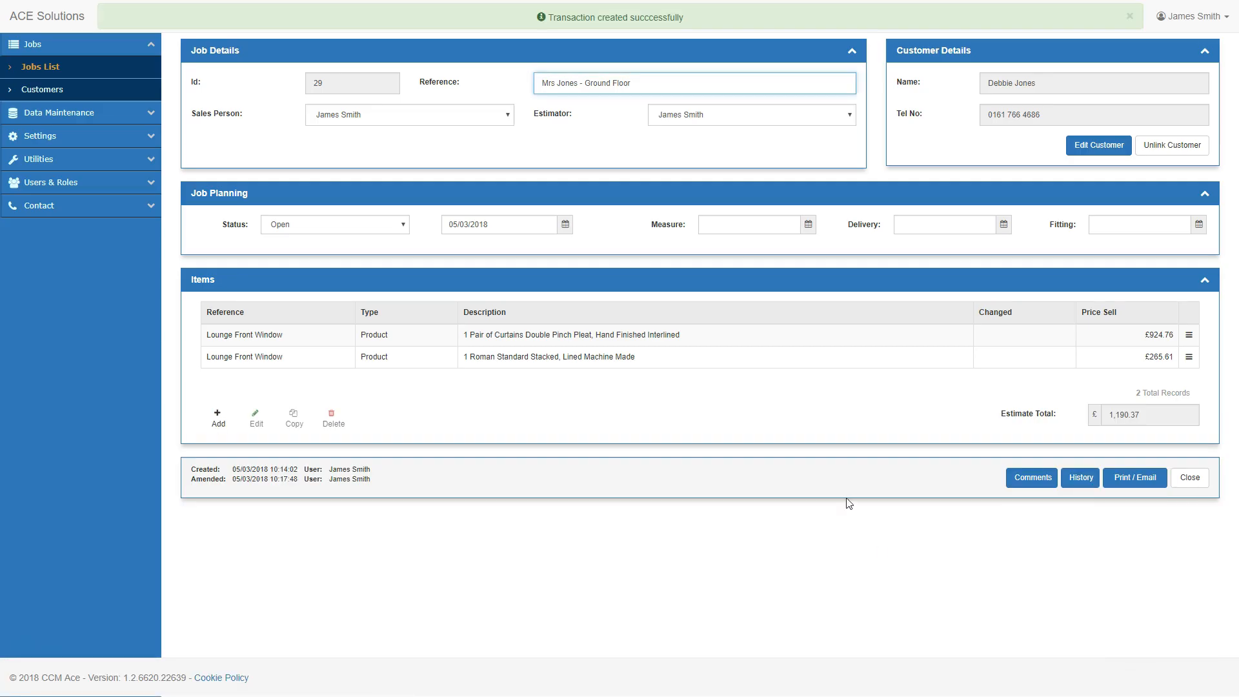
Copy the Double Pinch Pleat curtains item and set the copy's railsize to 135 cm
{"action": "left_click", "coordinate": [687, 343]}
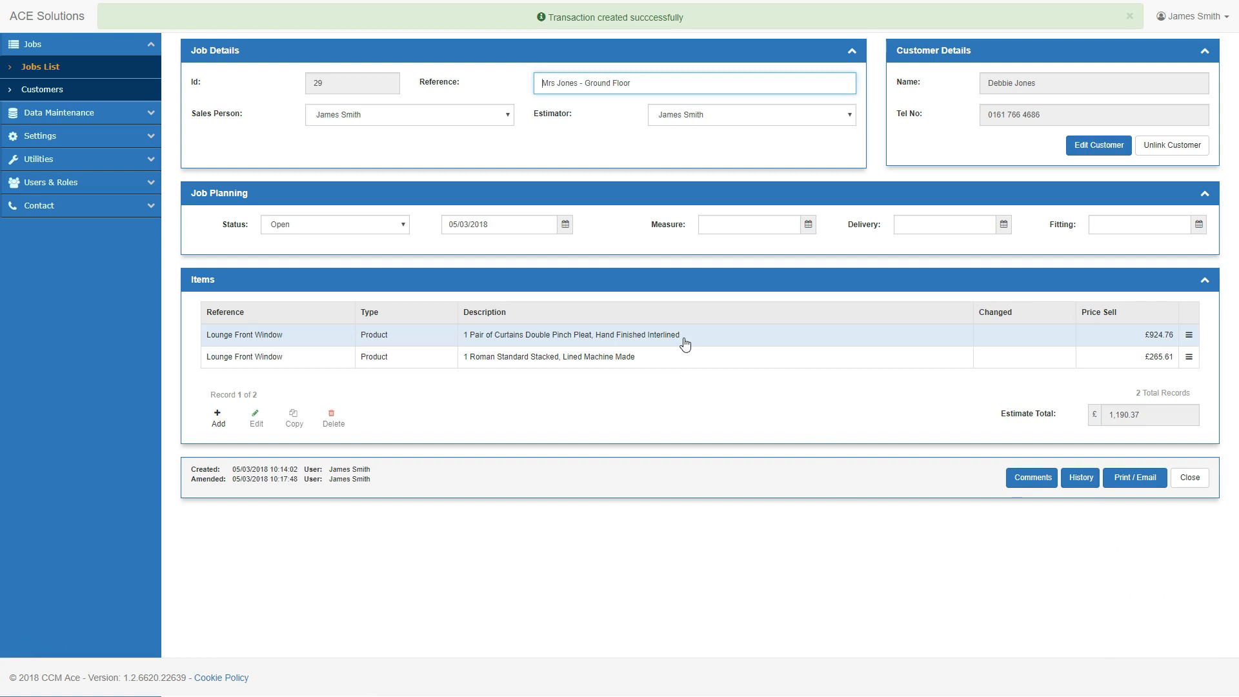
{"action": "left_click", "coordinate": [685, 344]}
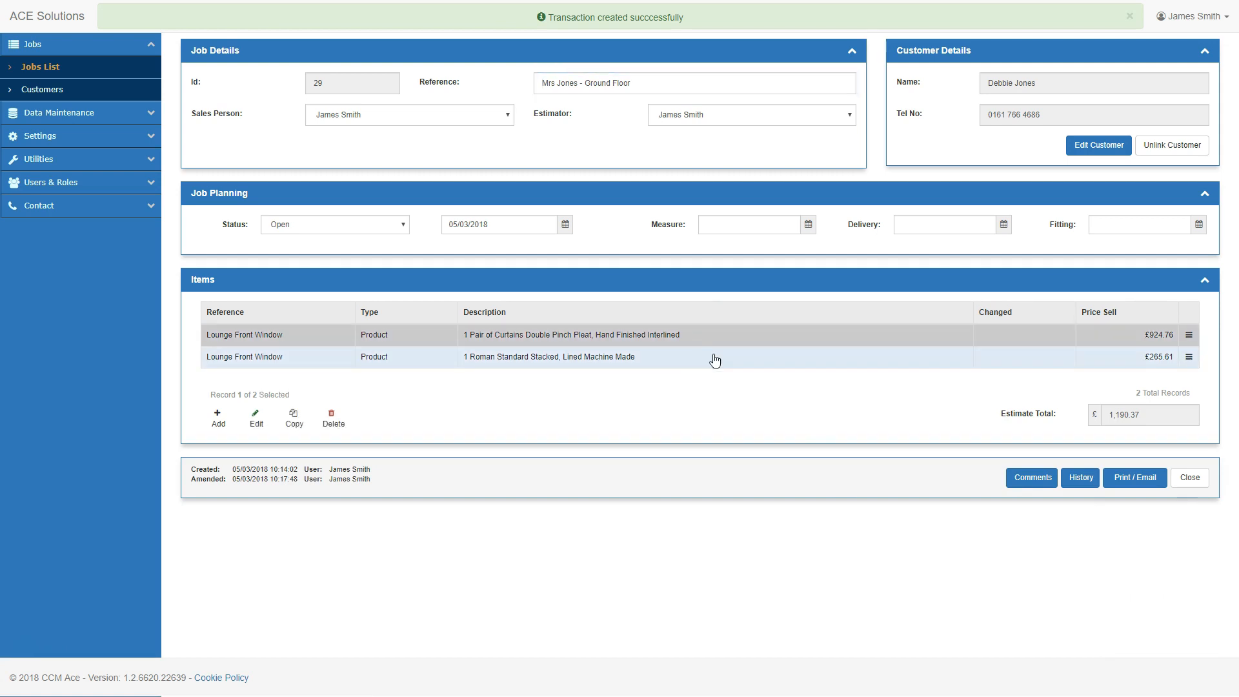
{"action": "left_click", "coordinate": [295, 419]}
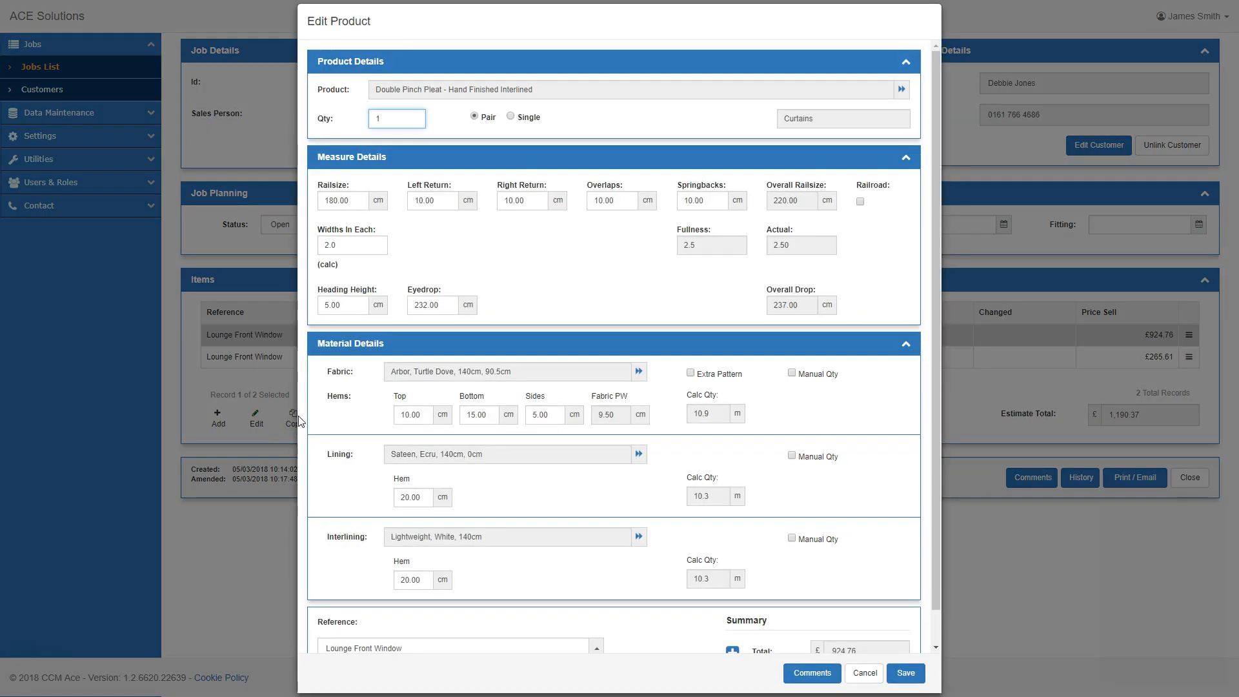
{"action": "key", "text": "Tab"}
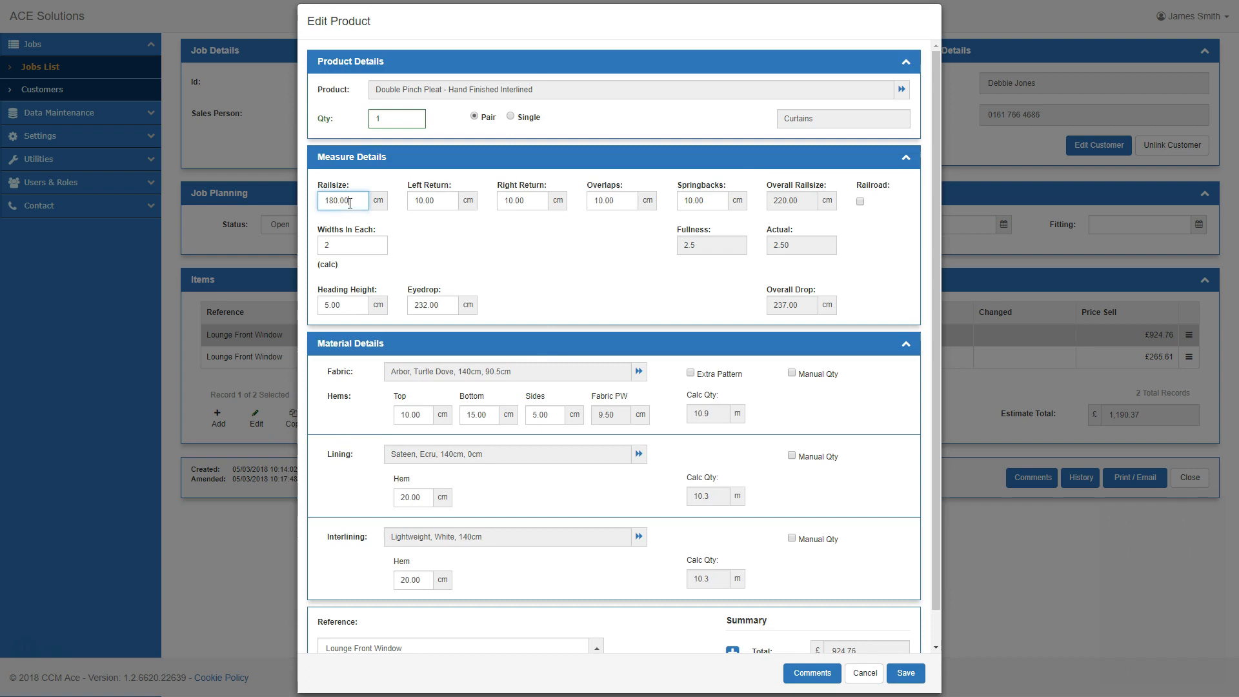
{"action": "key", "text": "Delete"}
{"action": "key", "text": "Delete"}
{"action": "type", "text": "35"}
{"action": "key", "text": "Tab"}
{"action": "scroll", "coordinate": [864, 442], "scroll_direction": "down", "scroll_amount": 1}
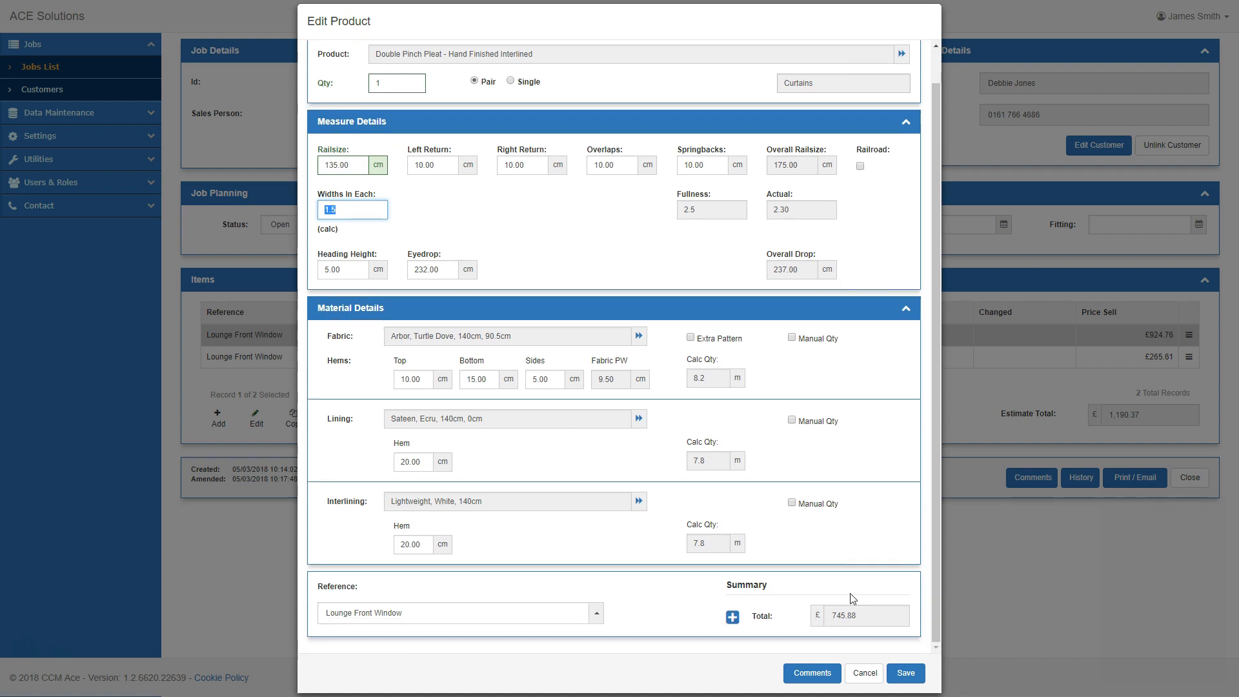
Change the copied curtains' reference to "Lounge Side Window" and save the product
{"action": "double_click", "coordinate": [363, 613]}
{"action": "type", "text": "Side"}
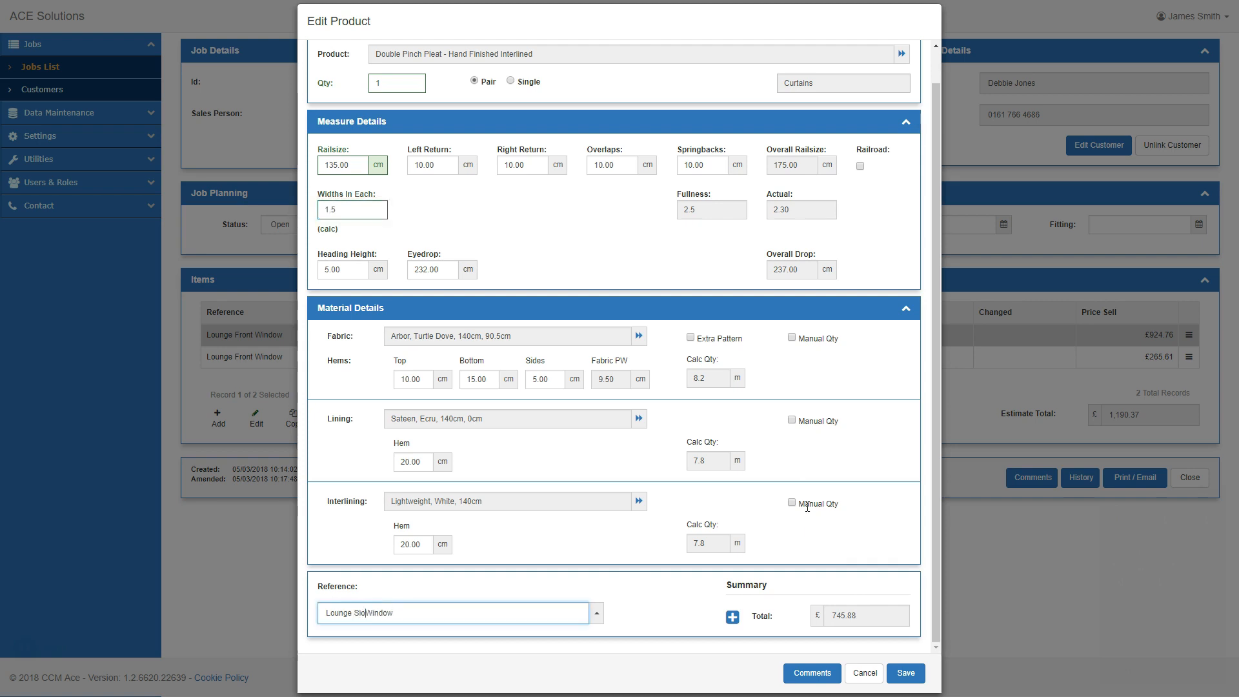
{"action": "left_click", "coordinate": [906, 672]}
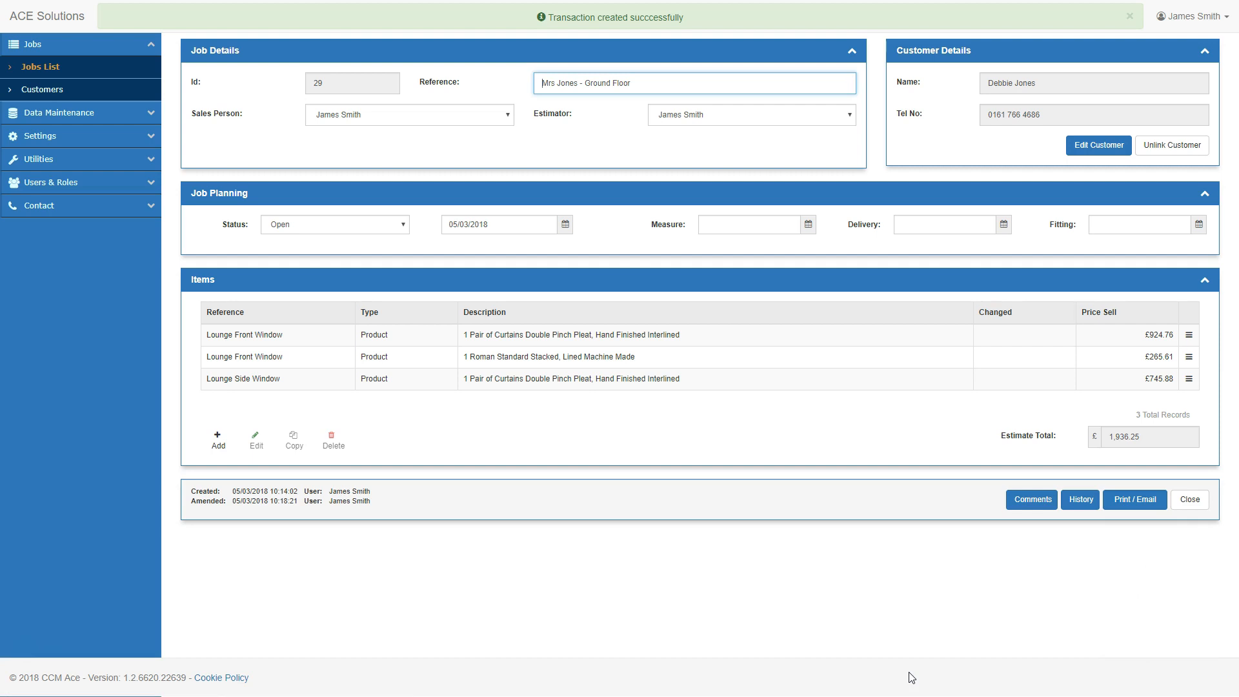
Copy the Roman Standard Stacked item and set the copy's railsize to 105 cm
{"action": "left_click", "coordinate": [497, 357]}
{"action": "left_click", "coordinate": [286, 451]}
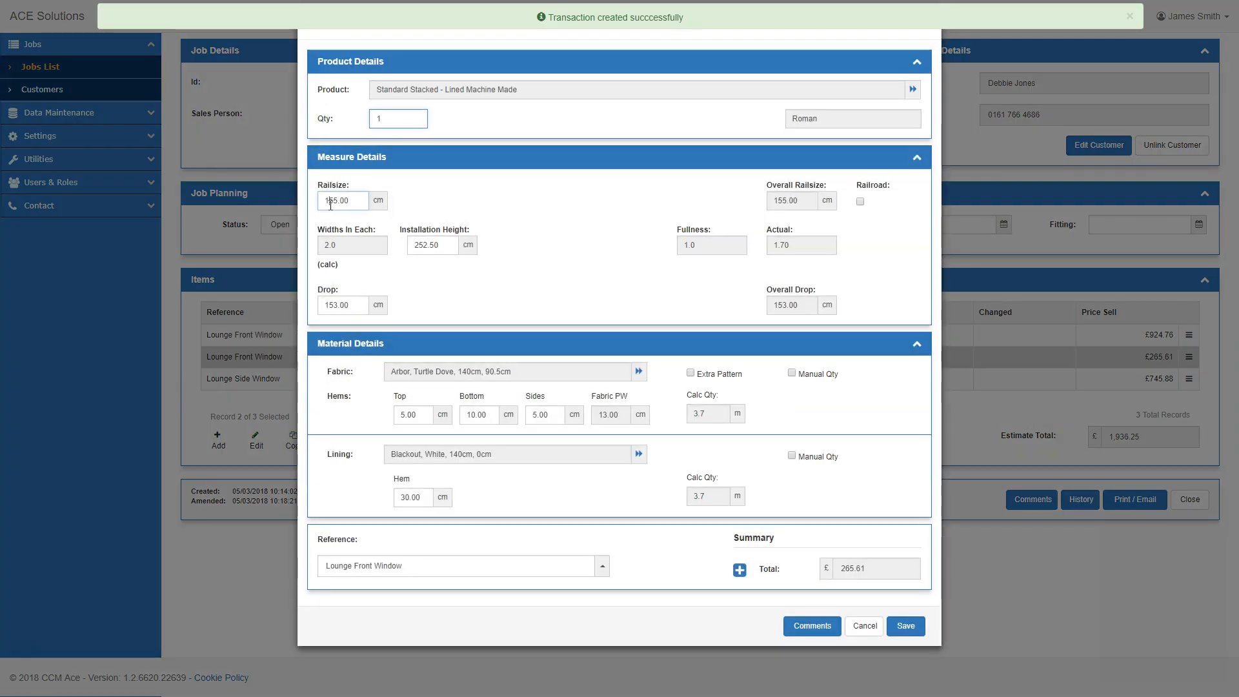
{"action": "left_click", "coordinate": [330, 204]}
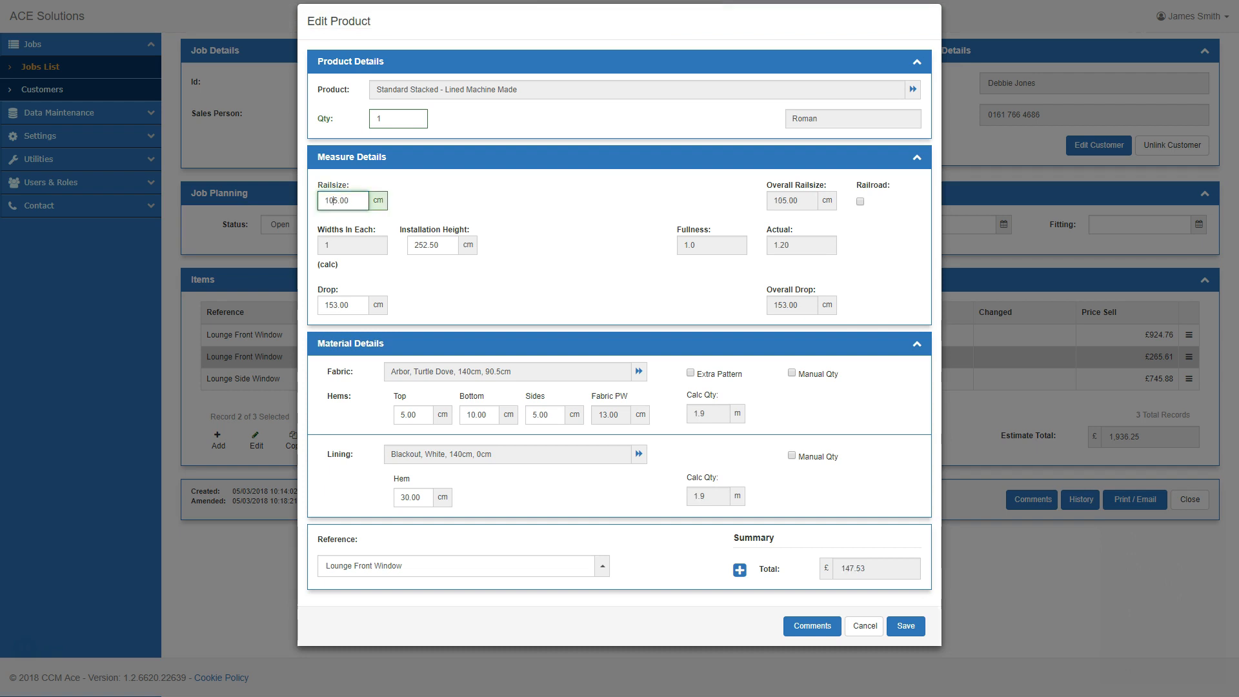
{"action": "key", "text": "Tab"}
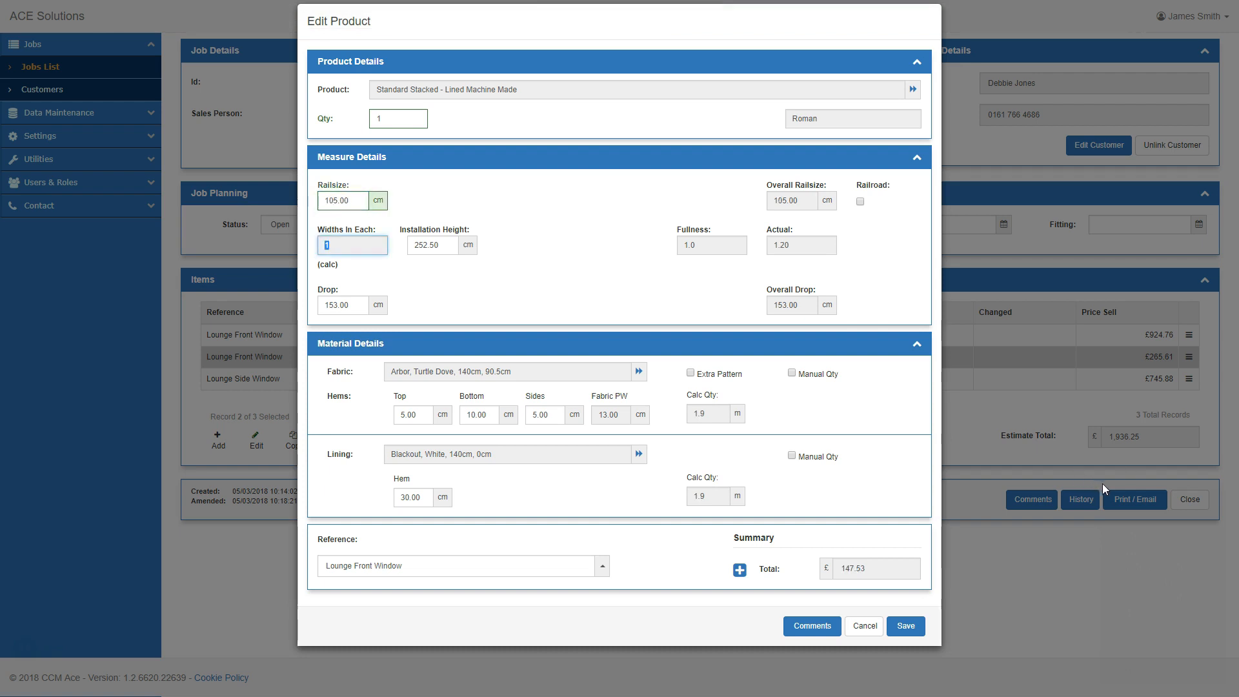
Change the copied Roman blind's reference to "Lounge Side Window" and save the product
{"action": "double_click", "coordinate": [368, 568]}
{"action": "type", "text": "Side"}
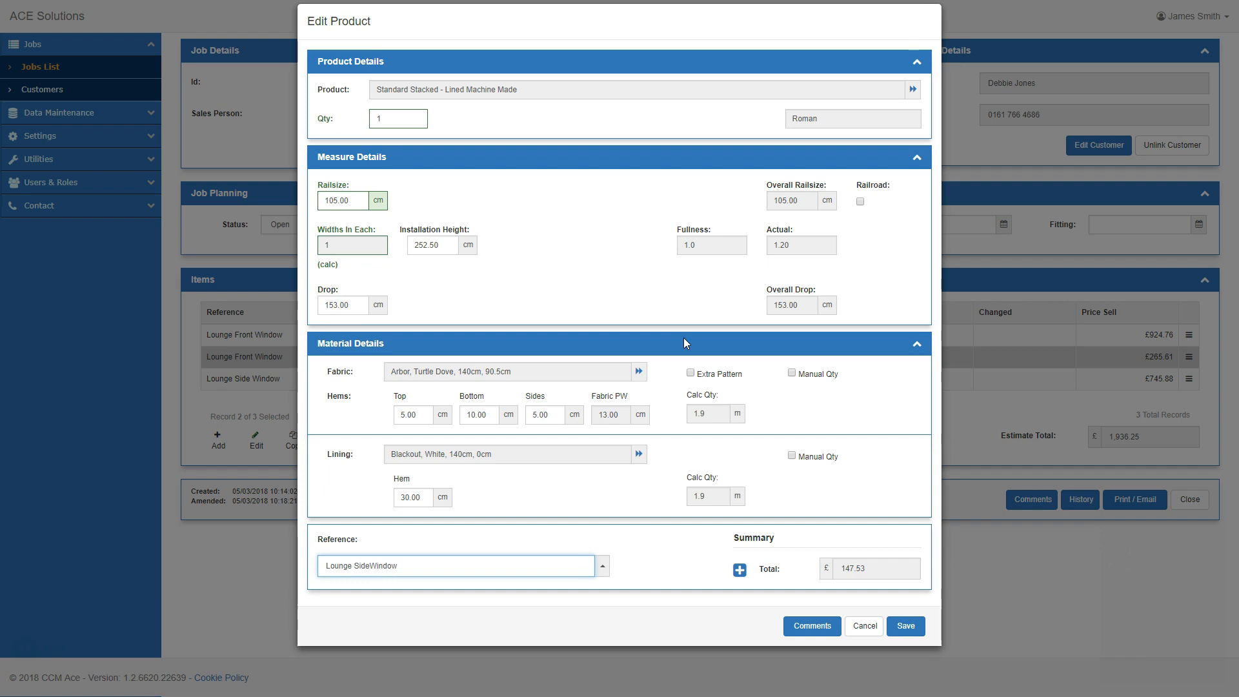
{"action": "left_click", "coordinate": [906, 625]}
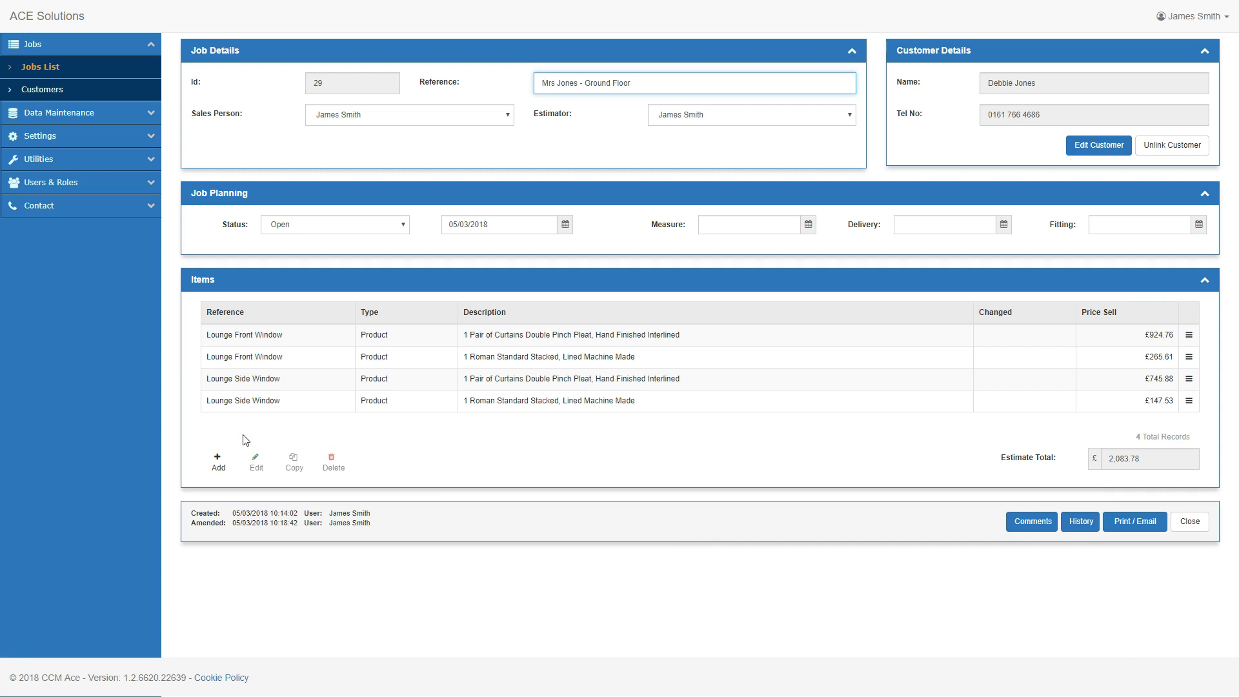
Add a Curtains product to the job with the Eyelet Heading and the Hand Finished Interlined making
{"action": "left_click", "coordinate": [218, 465]}
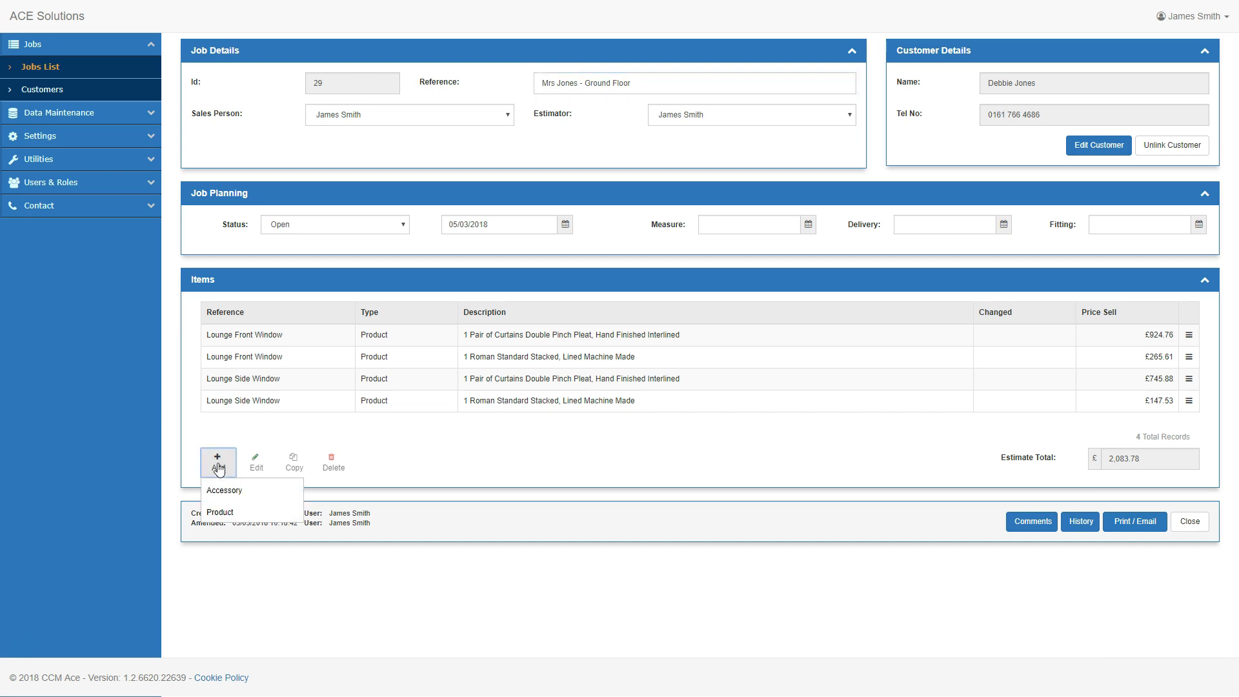
{"action": "left_click", "coordinate": [219, 512]}
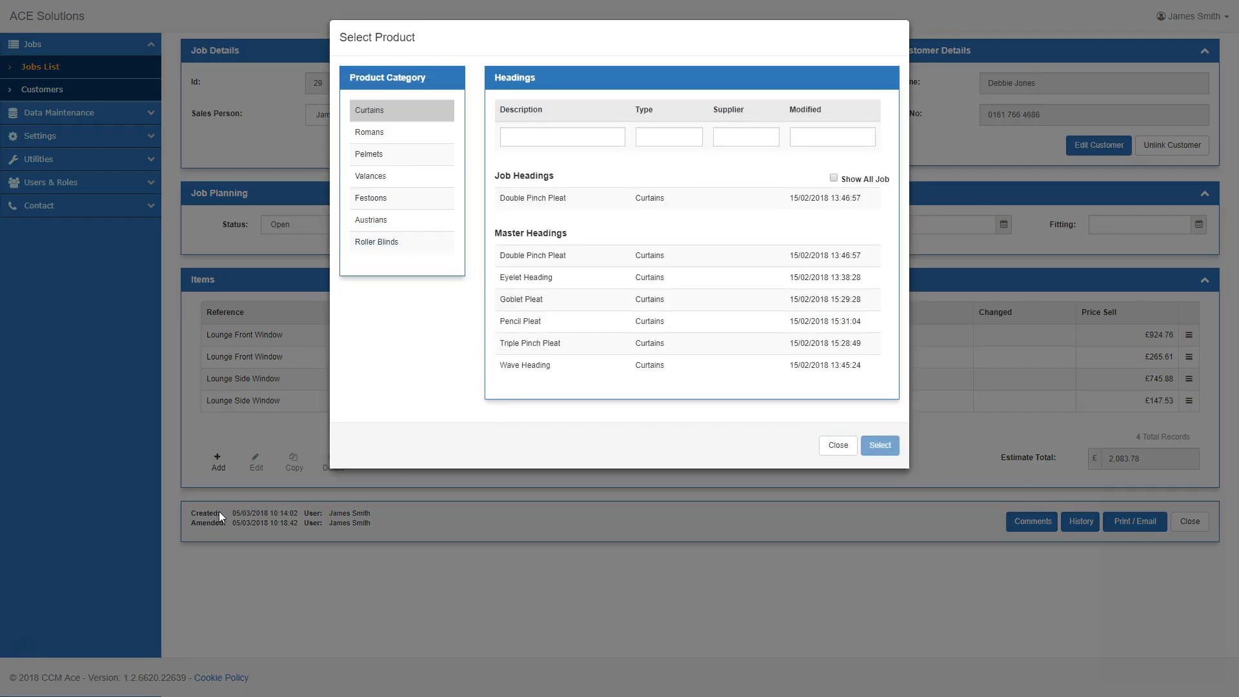
{"action": "left_click", "coordinate": [541, 283]}
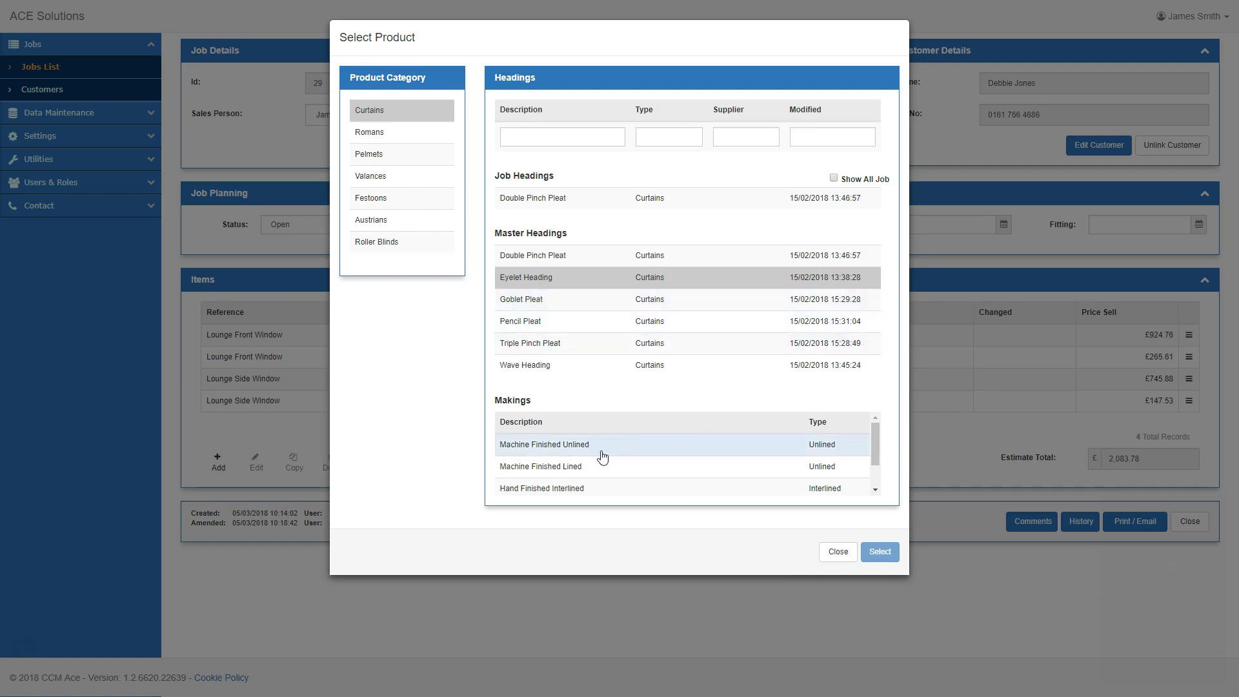
{"action": "left_click", "coordinate": [677, 490]}
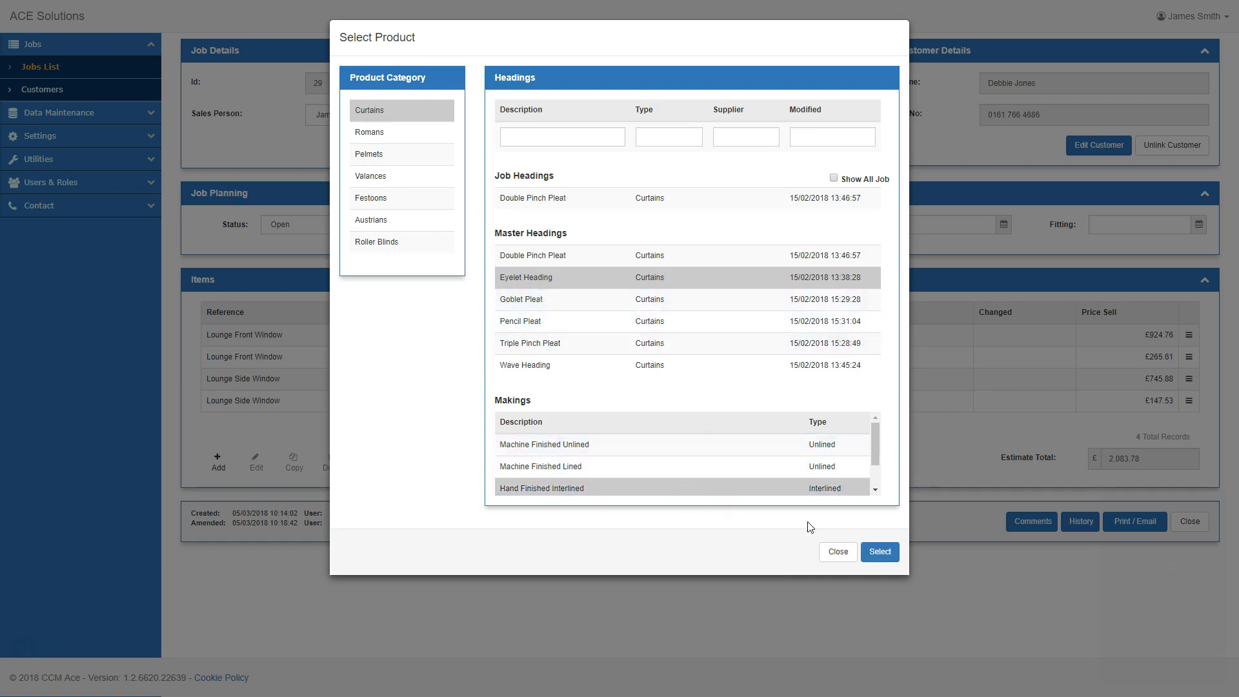
{"action": "left_click", "coordinate": [880, 552]}
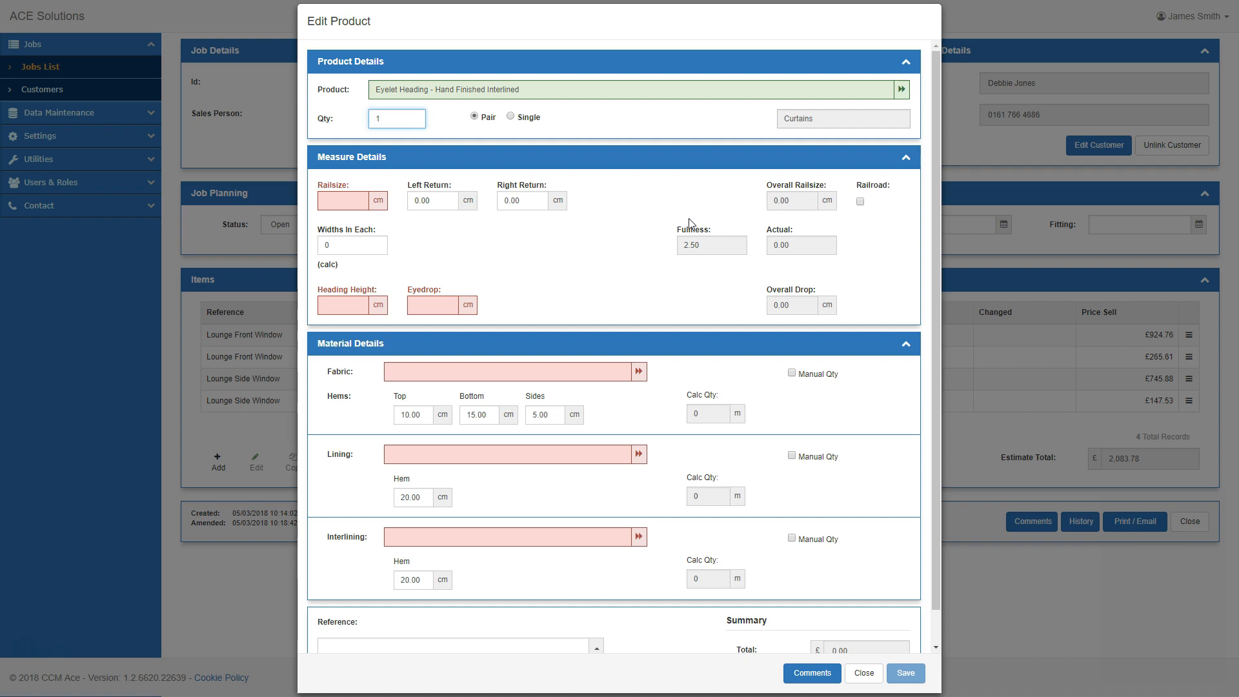
Set the eyelet curtains' railsize to 260 cm, heading height to 5 cm and eyedrop to 233 cm
{"action": "left_click", "coordinate": [343, 201]}
{"action": "type", "text": "260"}
{"action": "key", "text": "Tab"}
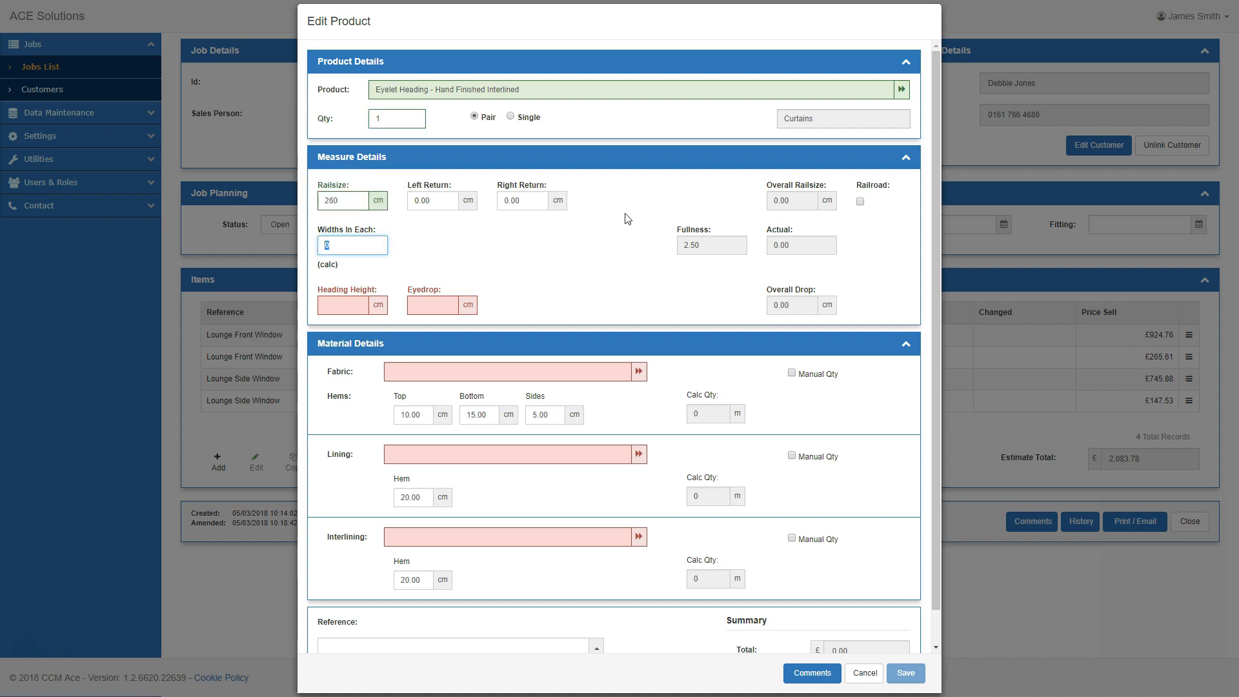
{"action": "key", "text": "Tab"}
{"action": "type", "text": "5"}
{"action": "key", "text": "Tab"}
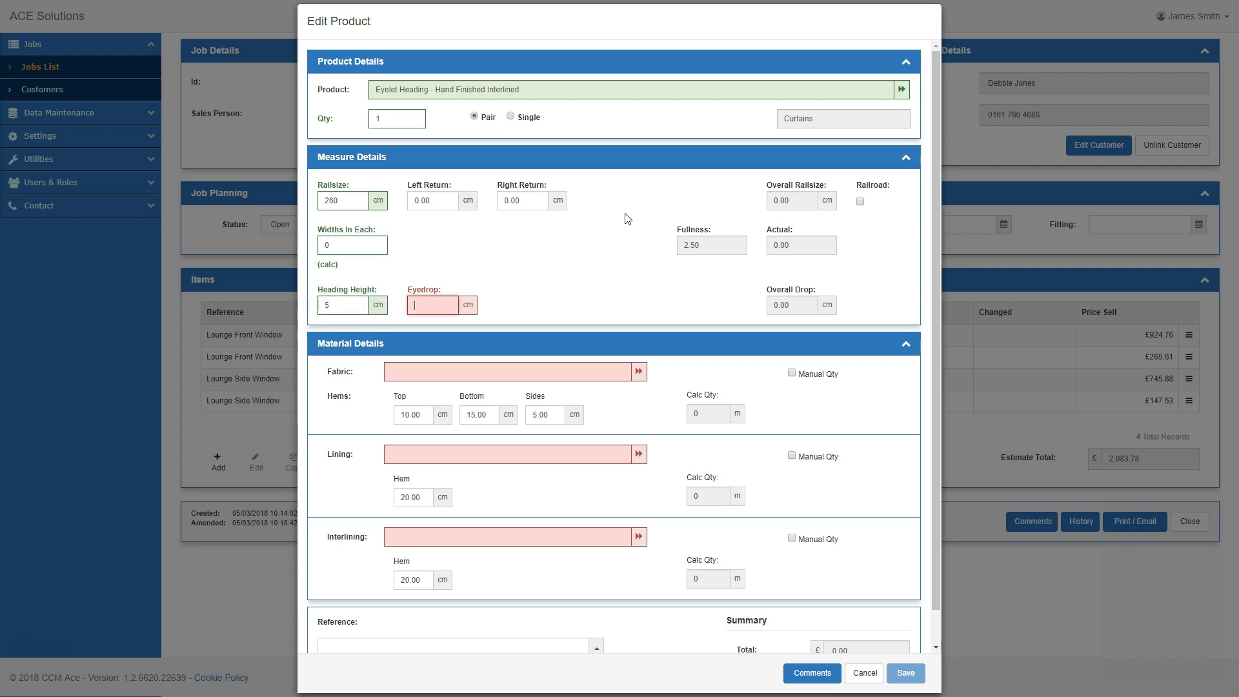
{"action": "type", "text": "233"}
{"action": "key", "text": "Tab"}
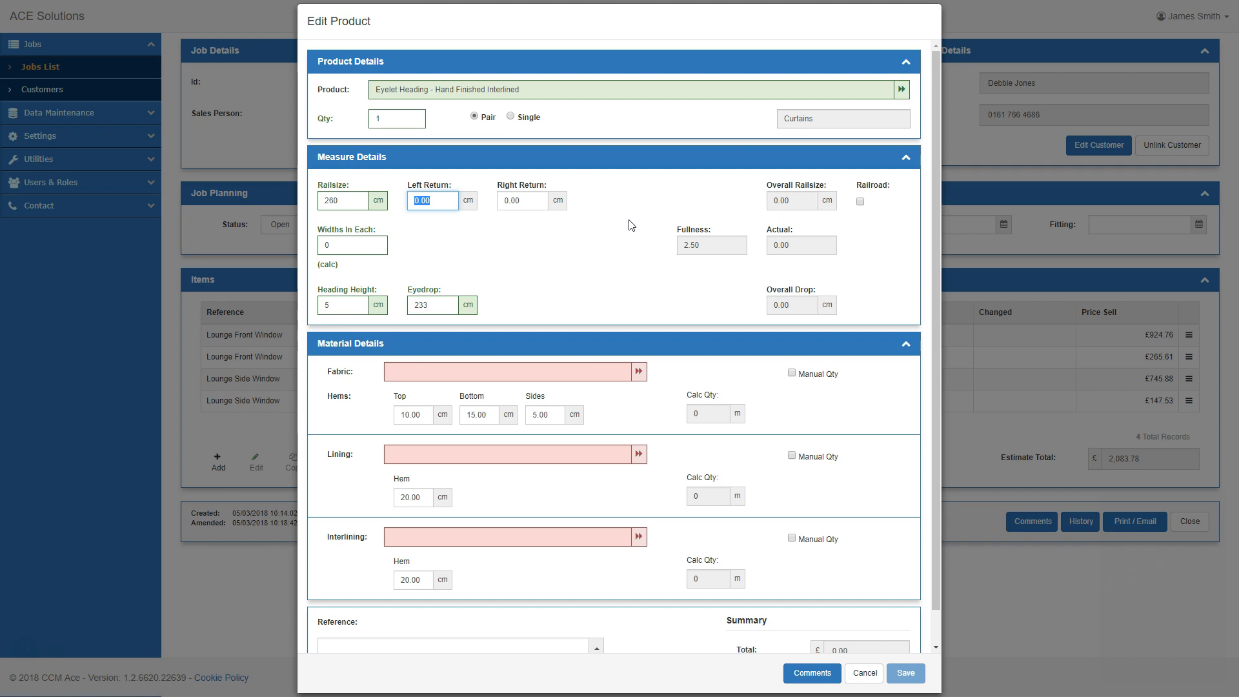
Choose the Milani Icicle fabric and the Blackout White lining for the eyelet curtains
{"action": "left_click", "coordinate": [638, 373]}
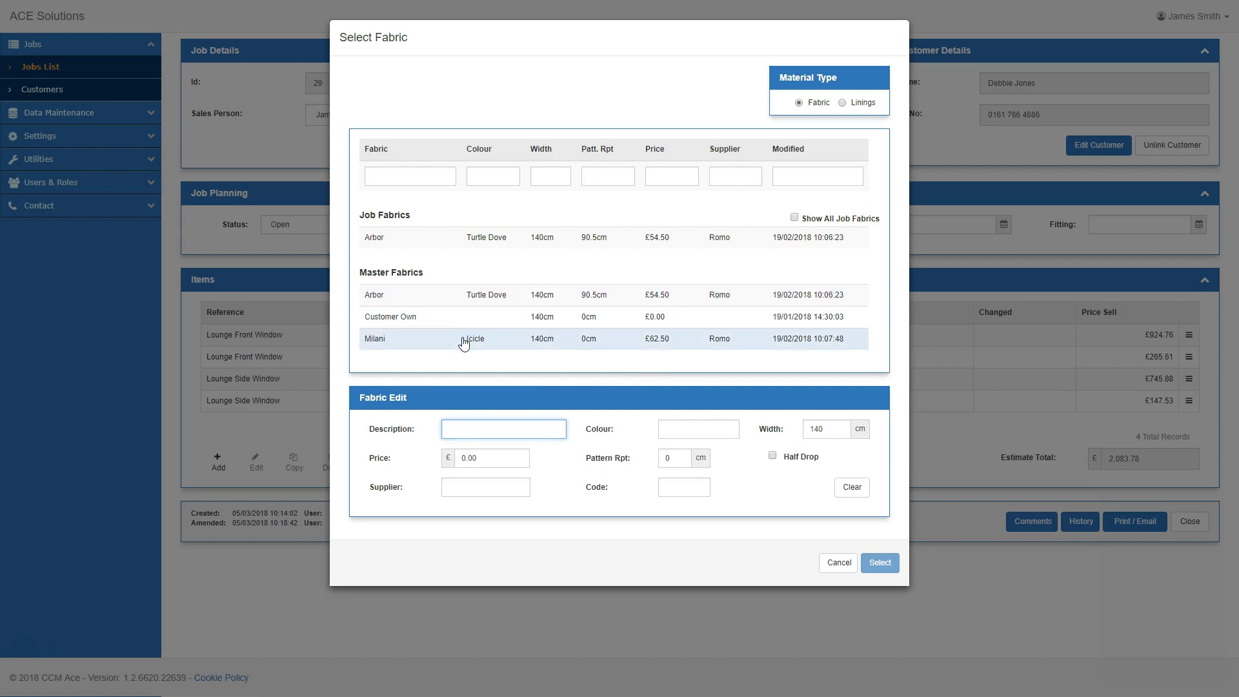
{"action": "left_click", "coordinate": [466, 341]}
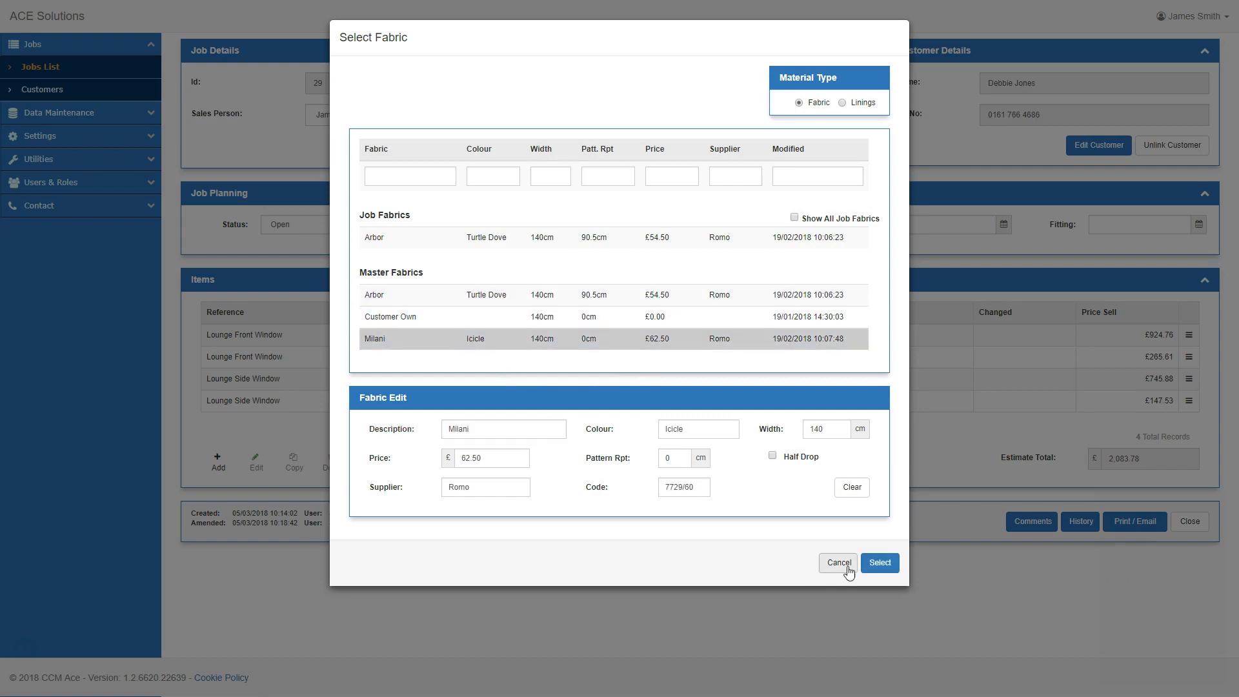
{"action": "left_click", "coordinate": [879, 566]}
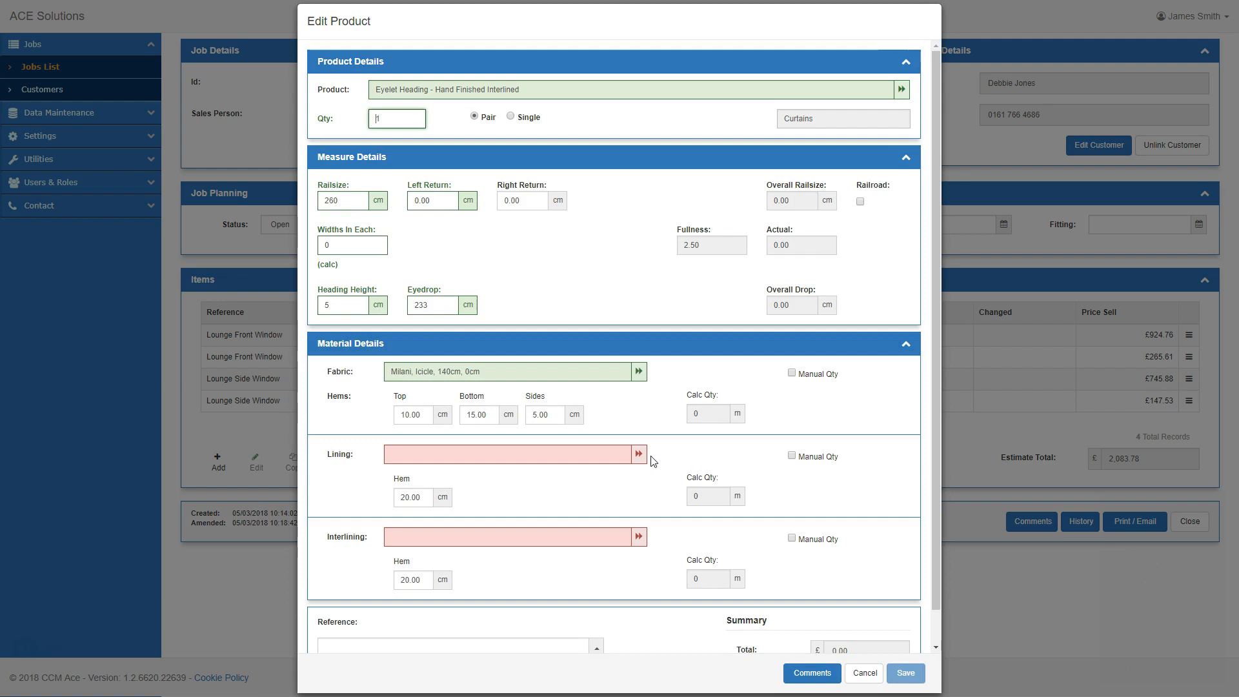
{"action": "left_click", "coordinate": [638, 452]}
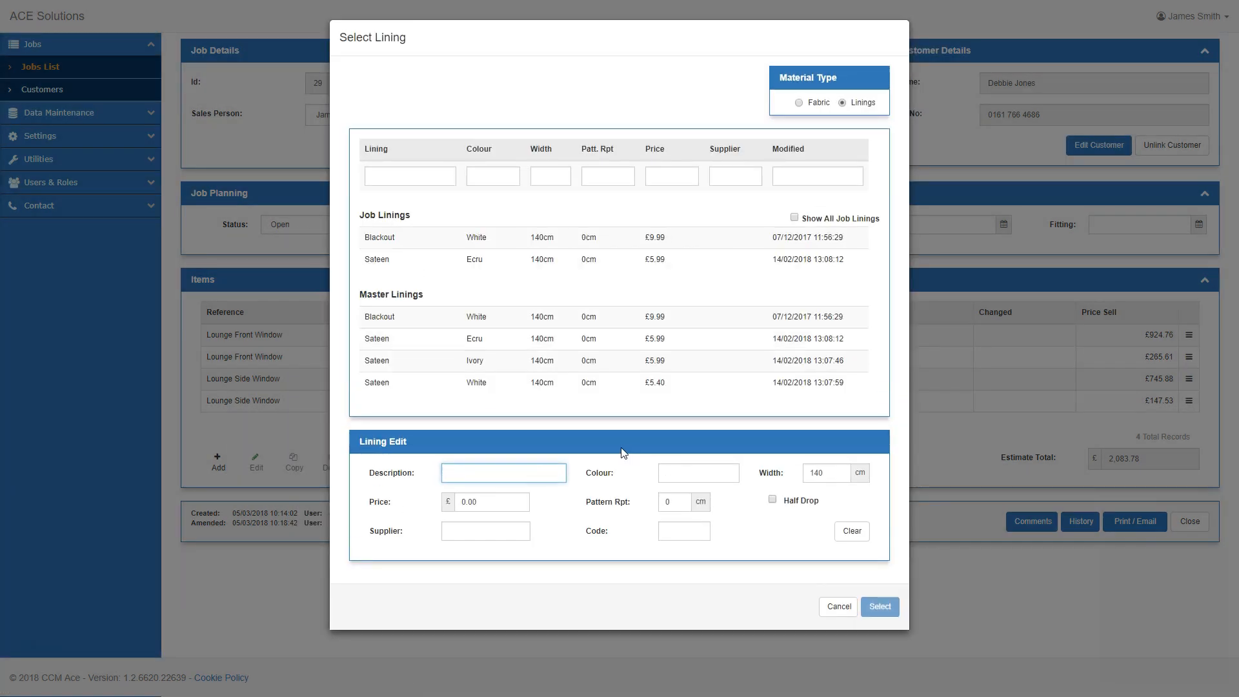
{"action": "left_click", "coordinate": [450, 323]}
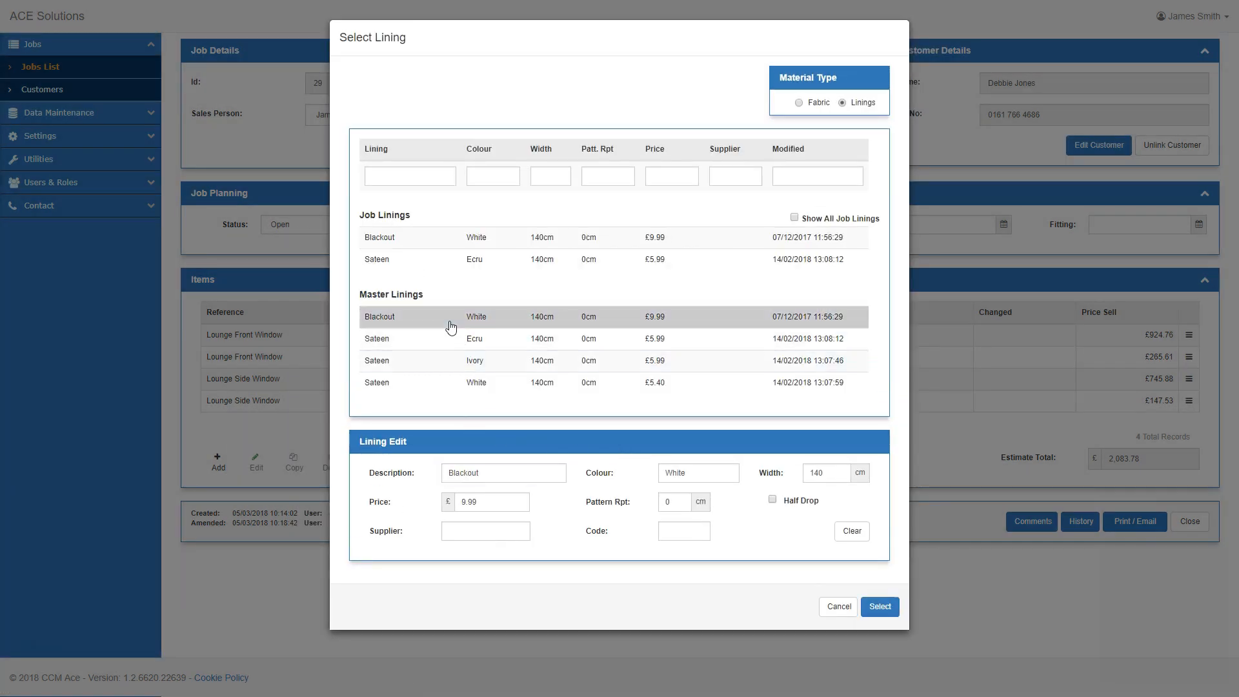
{"action": "left_click", "coordinate": [887, 608]}
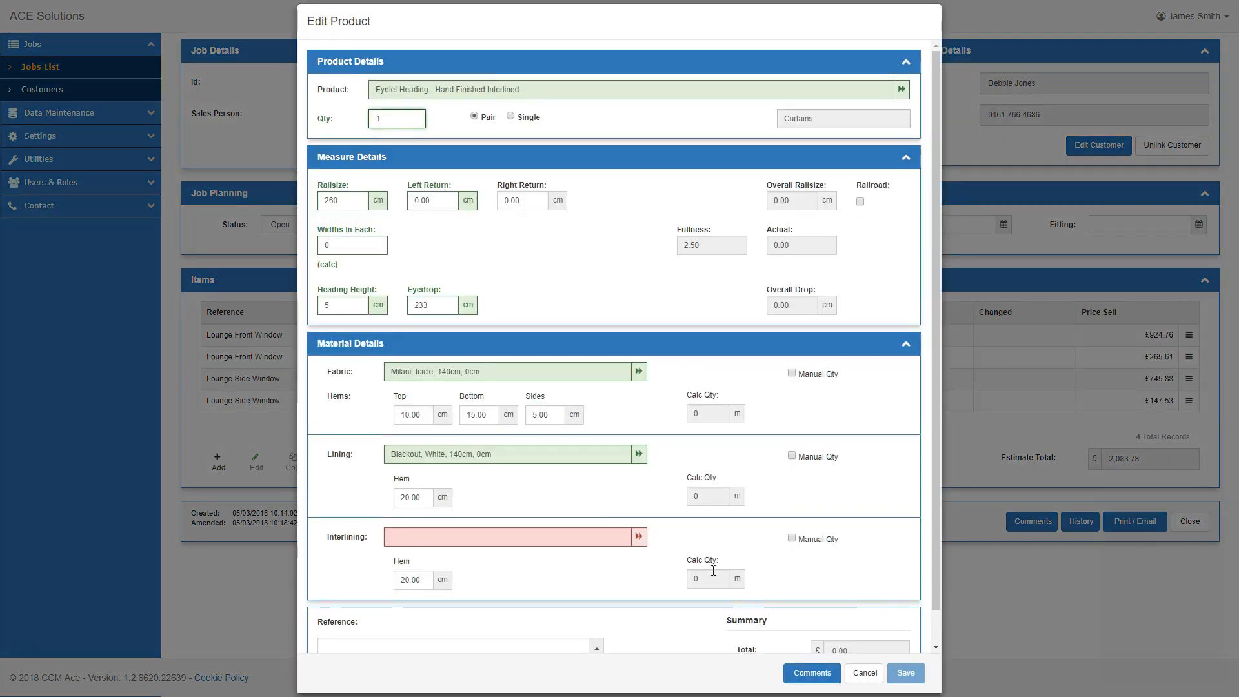
Choose the Lightweight White interlining for the eyelet curtains
{"action": "left_click", "coordinate": [638, 537]}
{"action": "left_click", "coordinate": [426, 236]}
{"action": "left_click", "coordinate": [882, 481]}
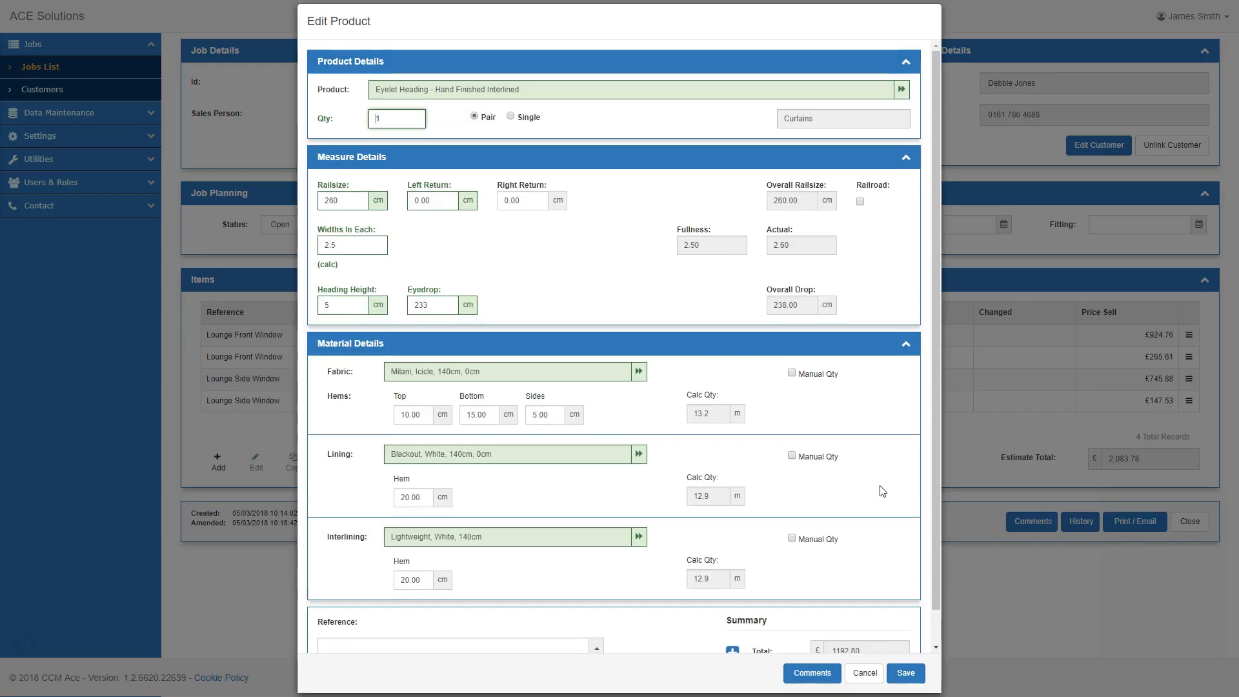
Set the eyelet curtains' reference to "Patio Door" and save the product
{"action": "scroll", "coordinate": [562, 639], "scroll_direction": "down", "scroll_amount": 1}
{"action": "left_click", "coordinate": [581, 613]}
{"action": "type", "text": "Patio Door"}
{"action": "left_click", "coordinate": [906, 673]}
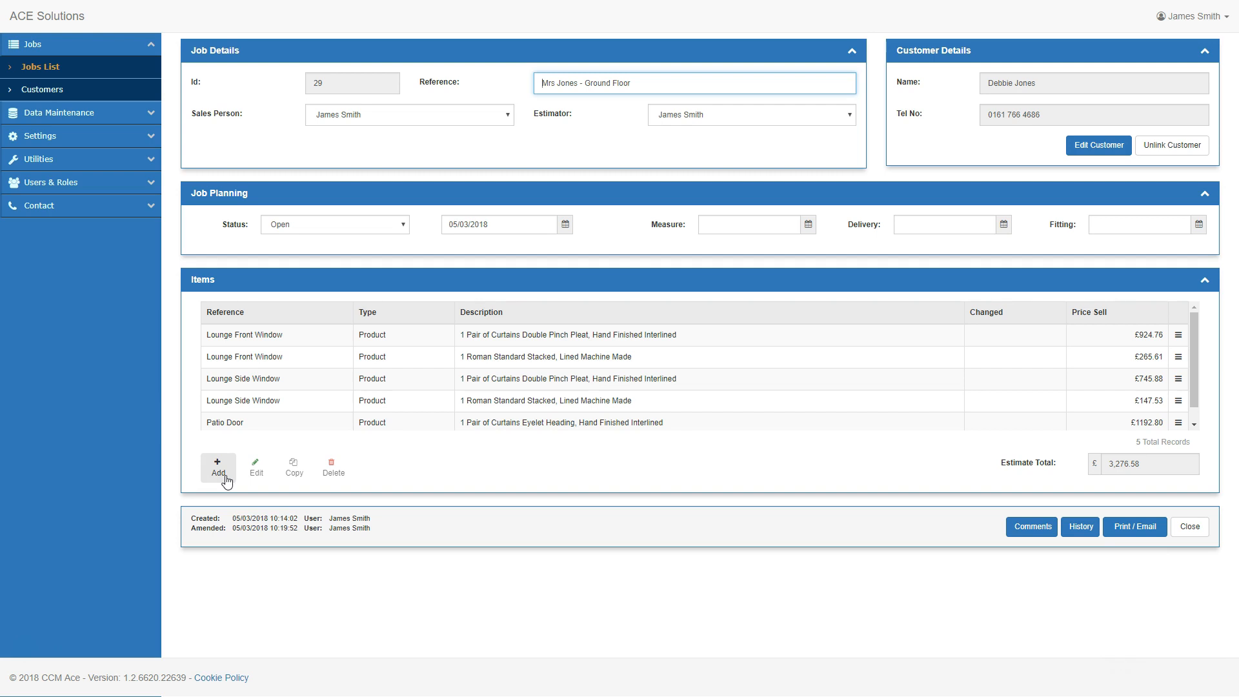
Add the Cora Extendable Pole Set, Stainless Steel from the Poles accessories to the job
{"action": "left_click", "coordinate": [223, 474]}
{"action": "left_click", "coordinate": [241, 496]}
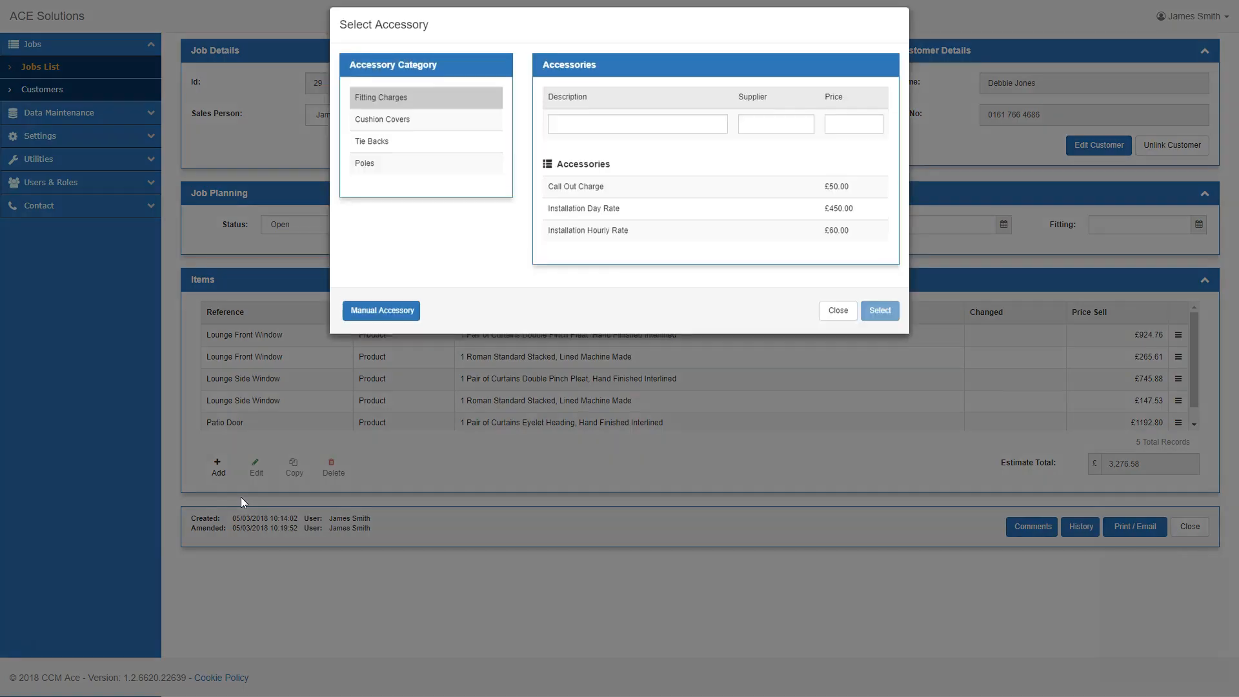
{"action": "left_click", "coordinate": [388, 180]}
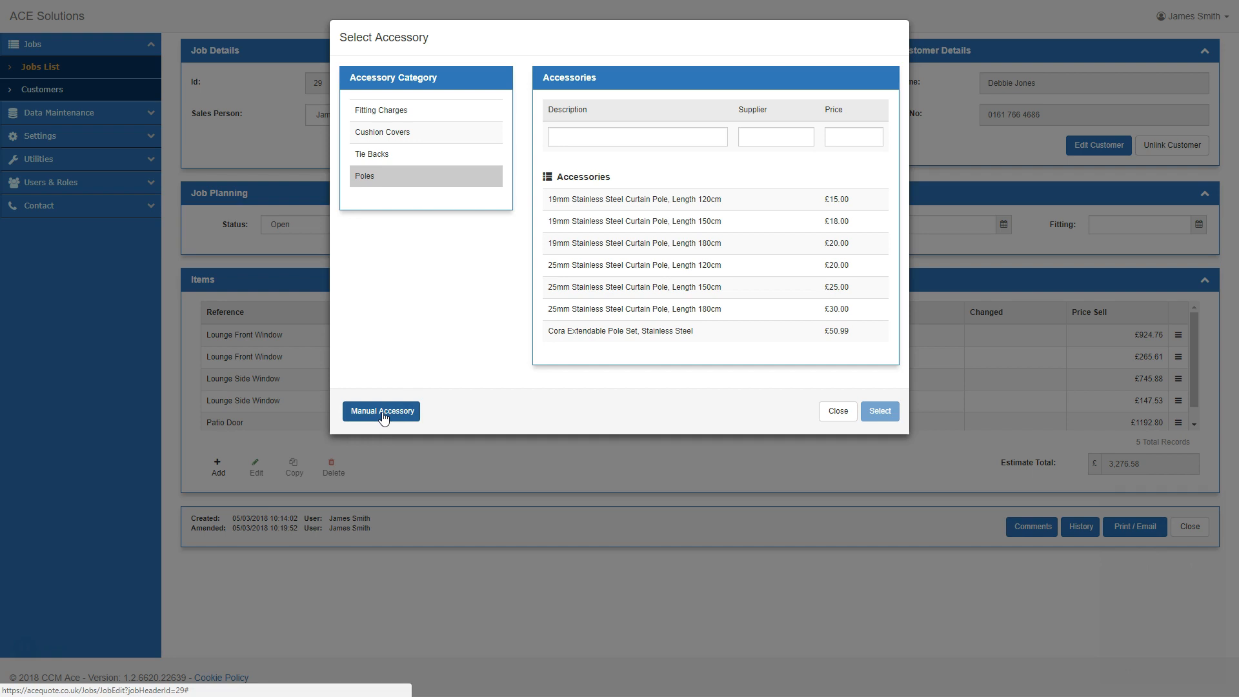
{"action": "left_click", "coordinate": [619, 340]}
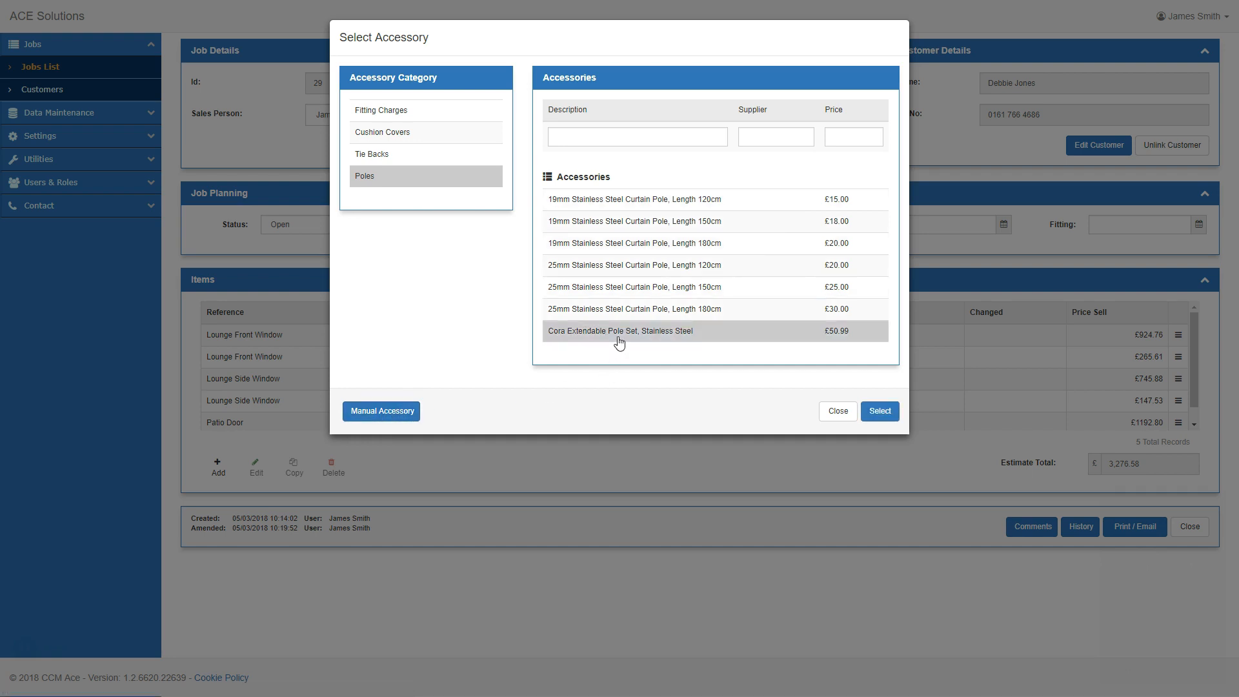
{"action": "left_click", "coordinate": [883, 412]}
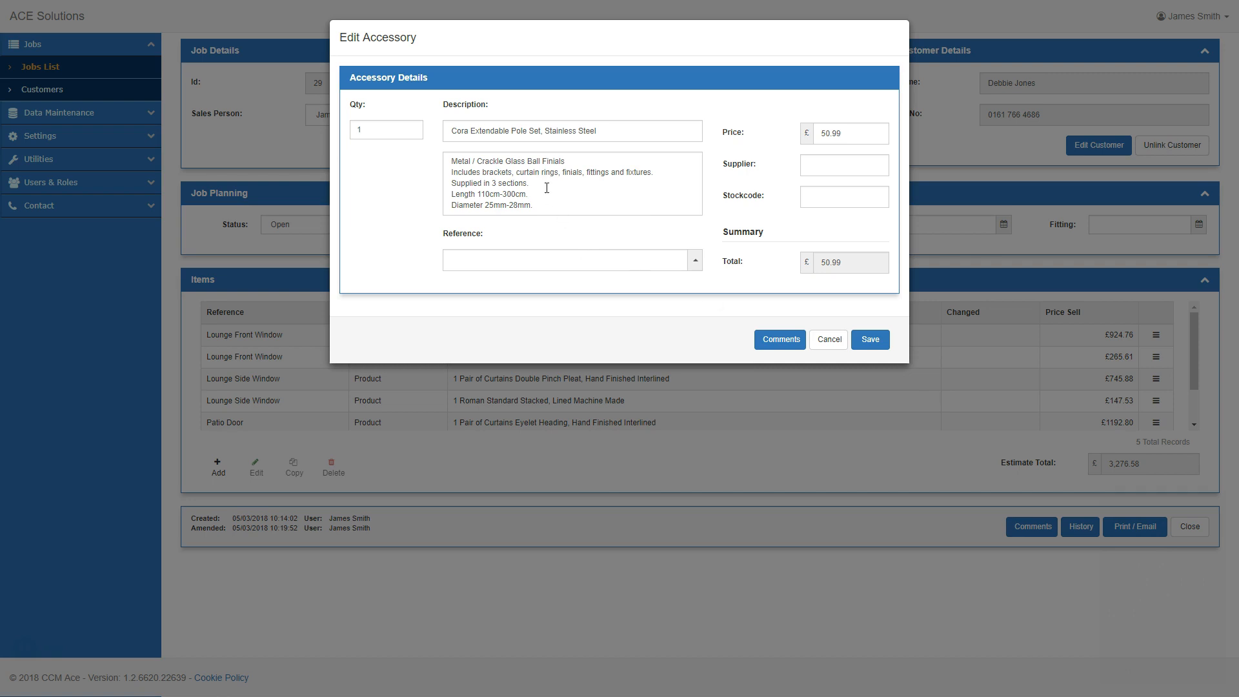
Set the pole set's reference to "Patio Door" and save the accessory
{"action": "left_click", "coordinate": [545, 260]}
{"action": "type", "text": "Patio Door"}
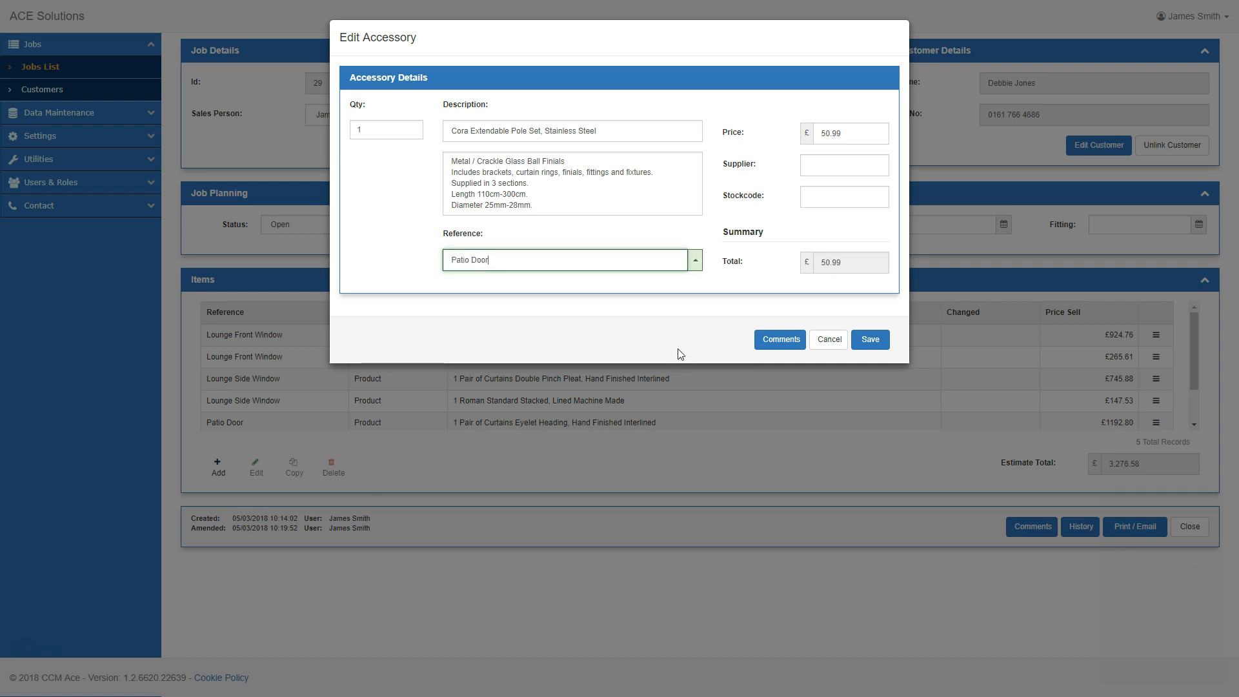
{"action": "left_click", "coordinate": [877, 348]}
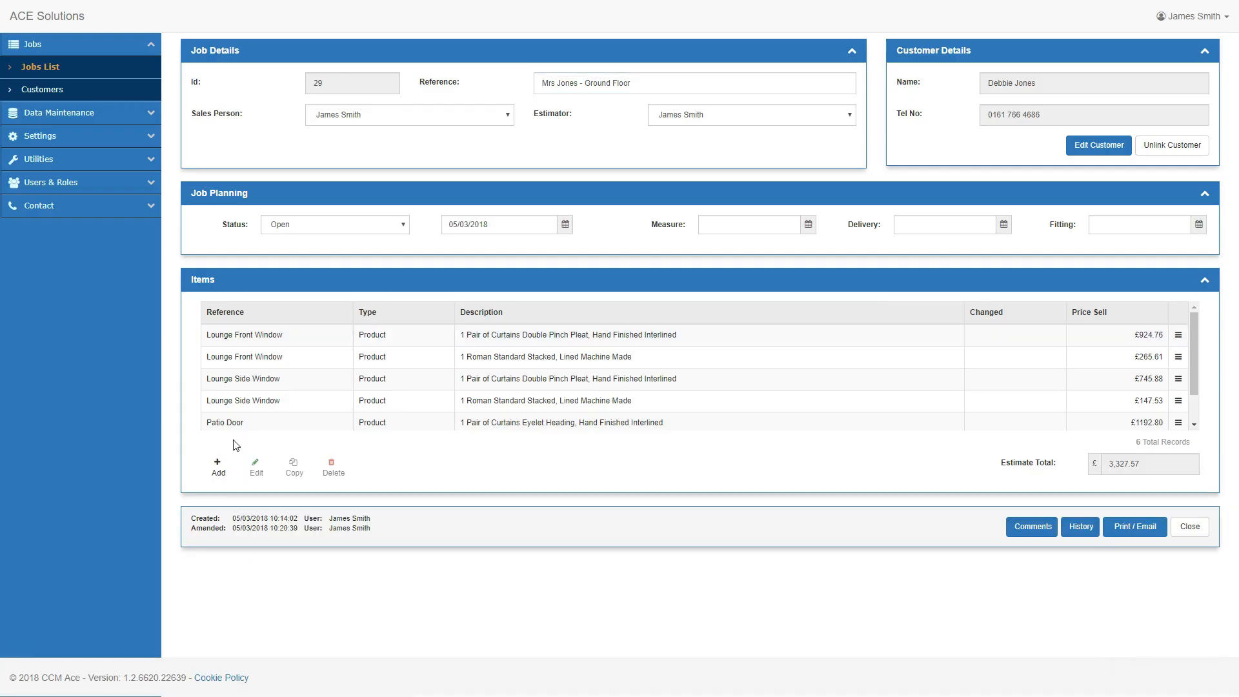
Add the Installation Day Rate from the Fitting Charges accessories to the job
{"action": "left_click", "coordinate": [226, 475]}
{"action": "left_click", "coordinate": [229, 519]}
{"action": "left_click", "coordinate": [614, 221]}
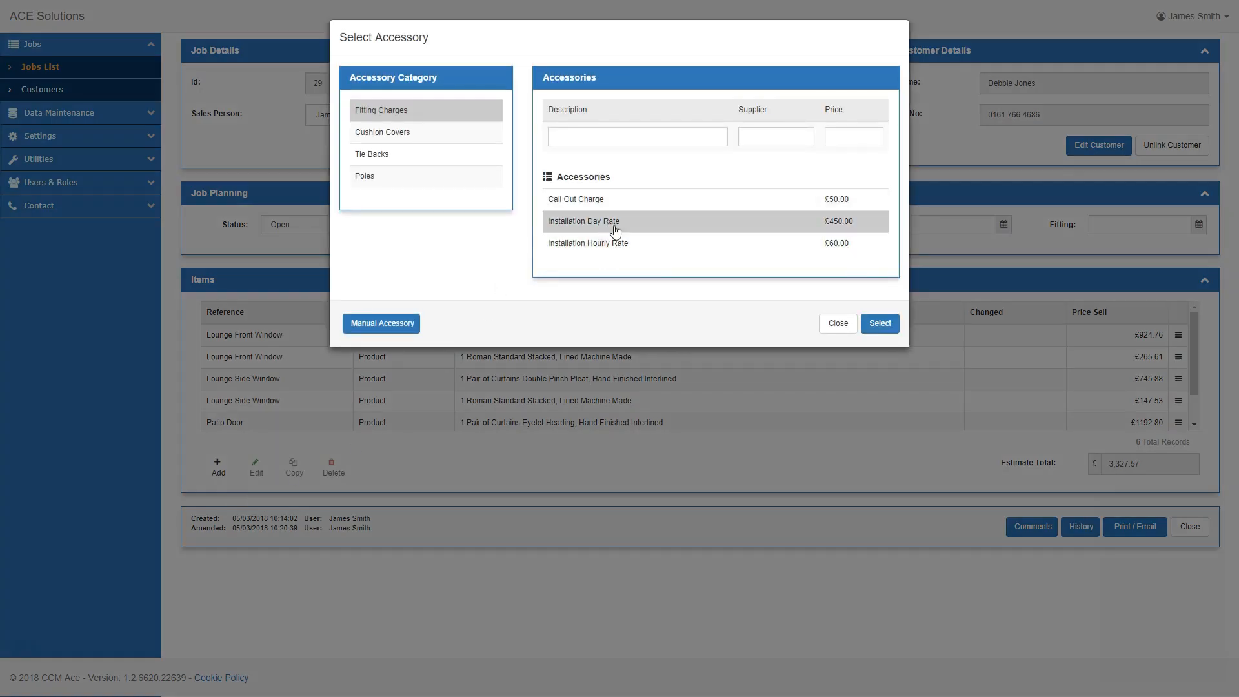
{"action": "left_click", "coordinate": [879, 323]}
Describe the installation charge as "To install all required fixings and dress curtains" and save the accessory
{"action": "left_click", "coordinate": [594, 176]}
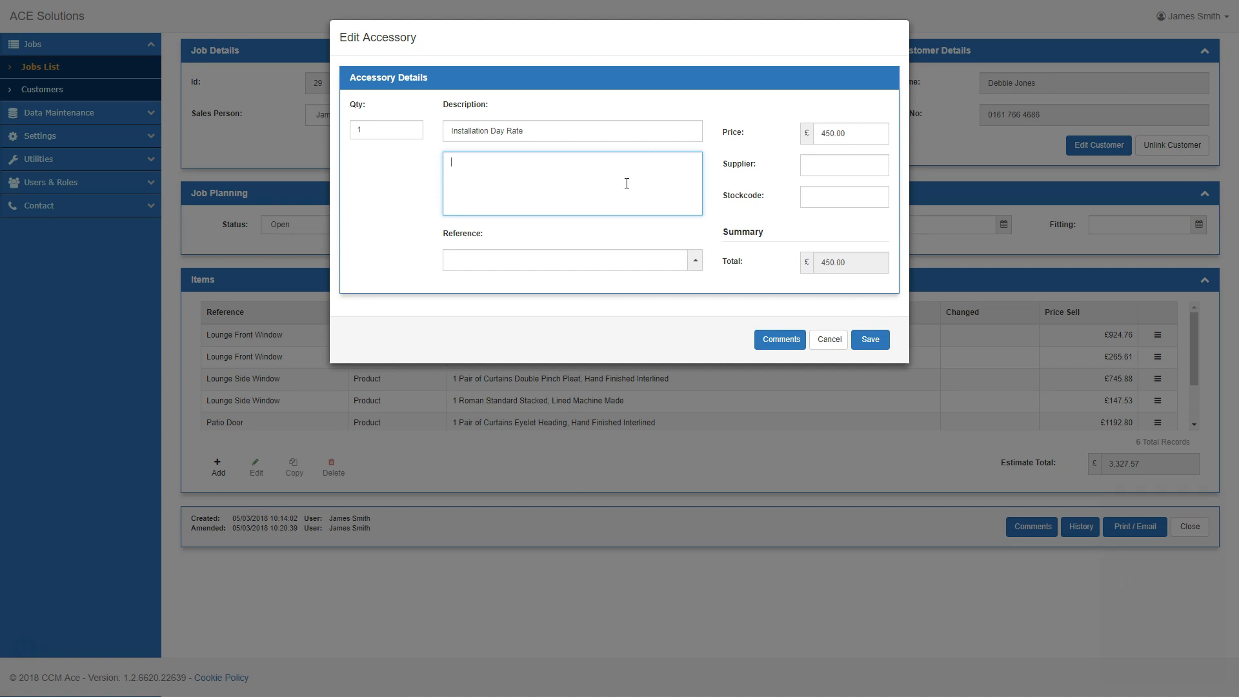
{"action": "type", "text": "To install all required fixings and dress curtains"}
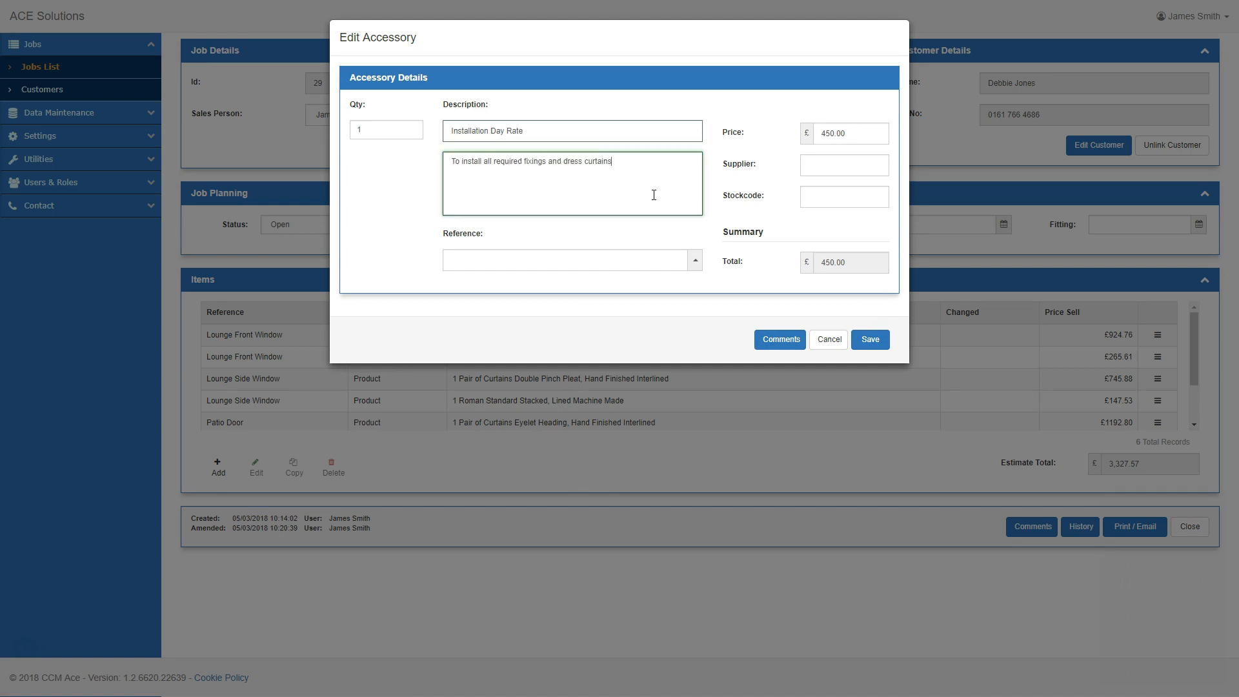
{"action": "left_click", "coordinate": [870, 339]}
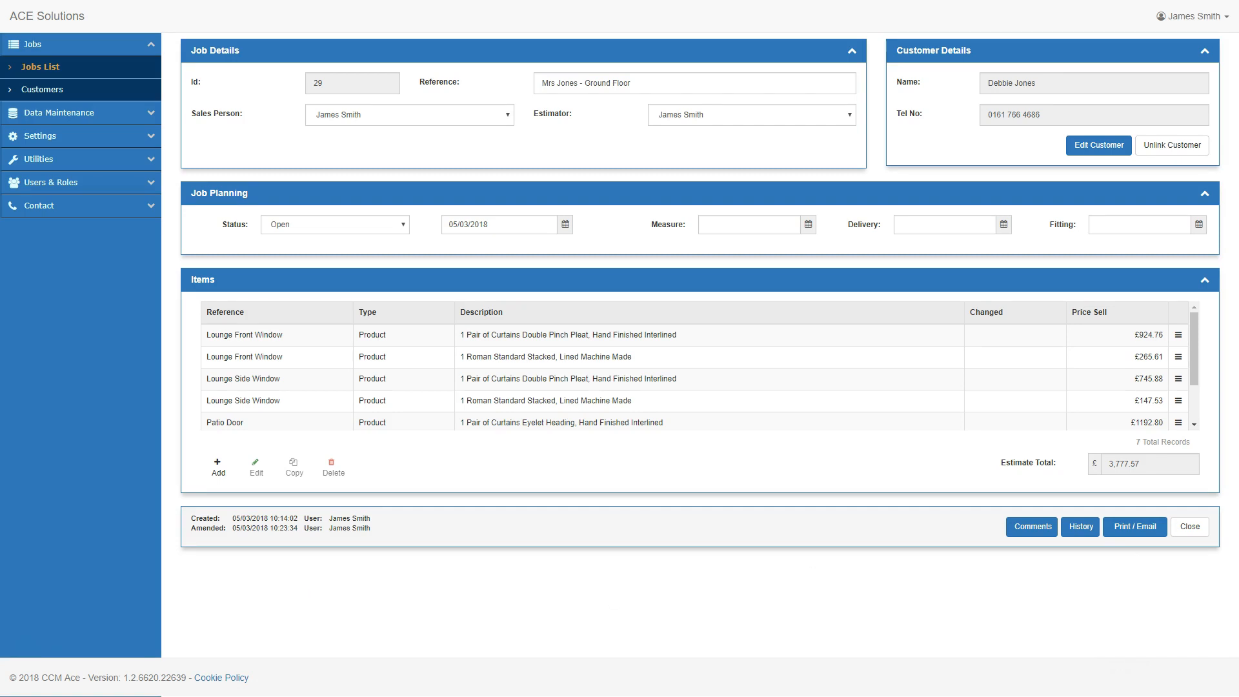
Open the printable estimate in the "Customer Copy Detailed - Ex VAT - With Header" profile, review its pages and close it
{"action": "left_click", "coordinate": [1153, 526]}
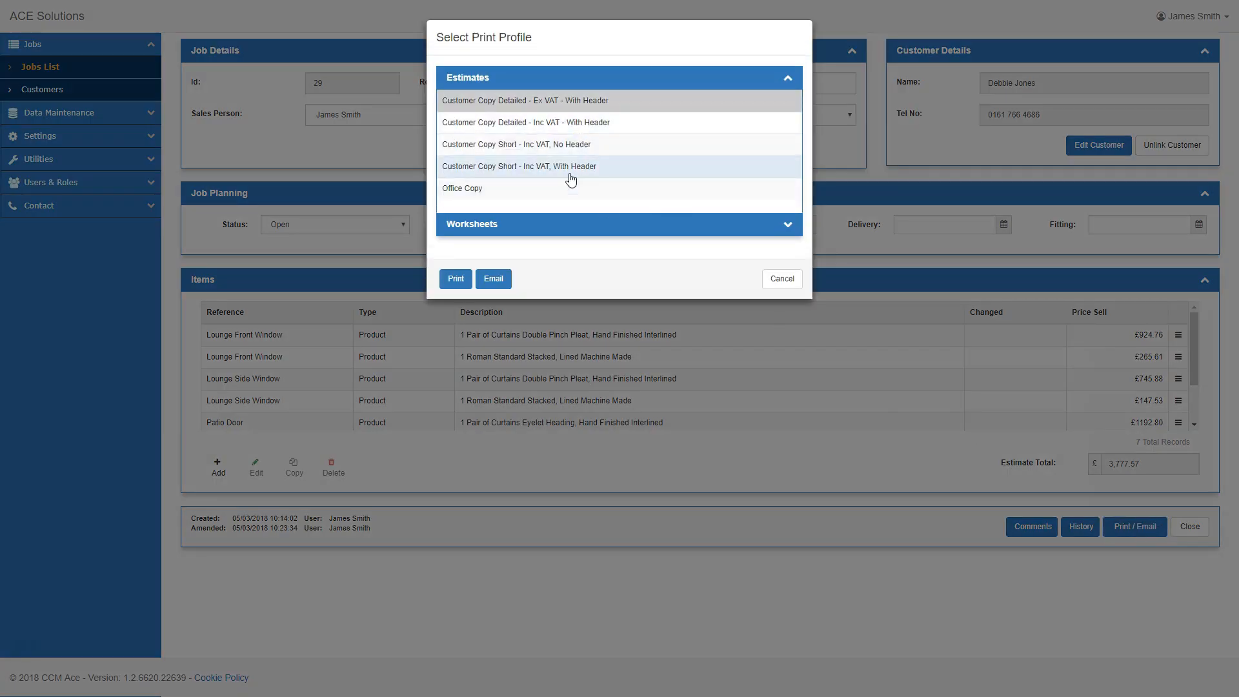
{"action": "left_click", "coordinate": [459, 282]}
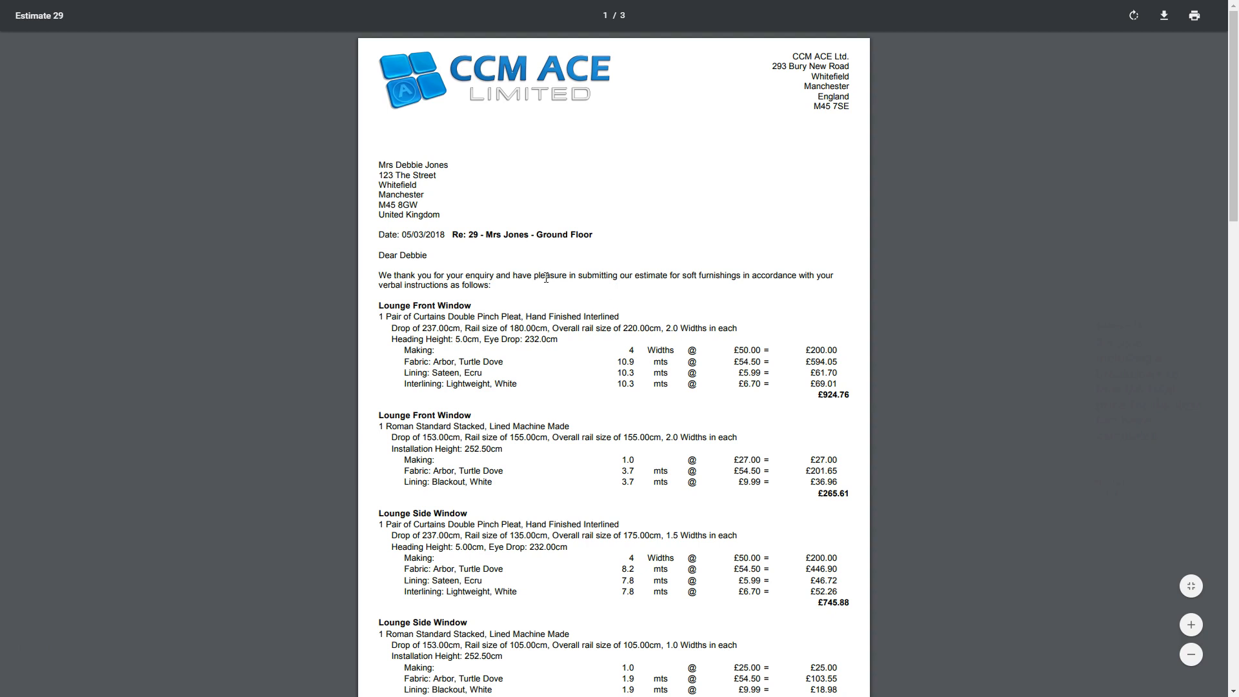
{"action": "scroll", "coordinate": [471, 269], "scroll_direction": "down", "scroll_amount": 10}
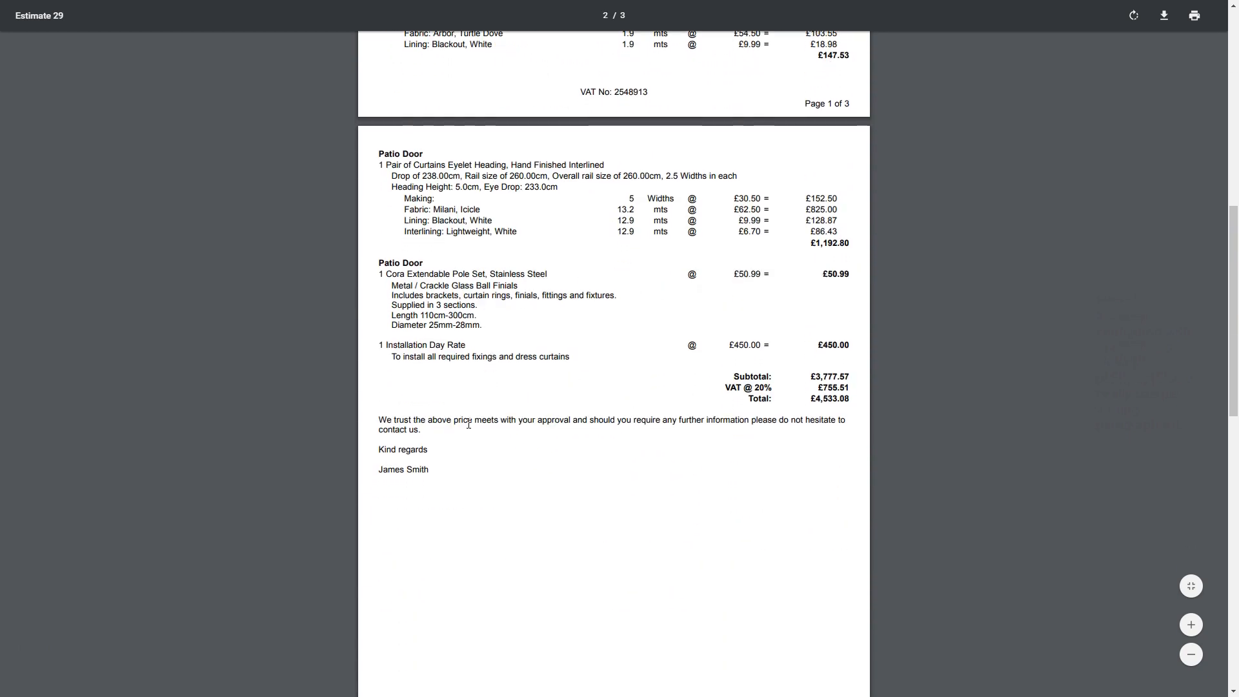
{"action": "scroll", "coordinate": [469, 424], "scroll_direction": "down", "scroll_amount": 8}
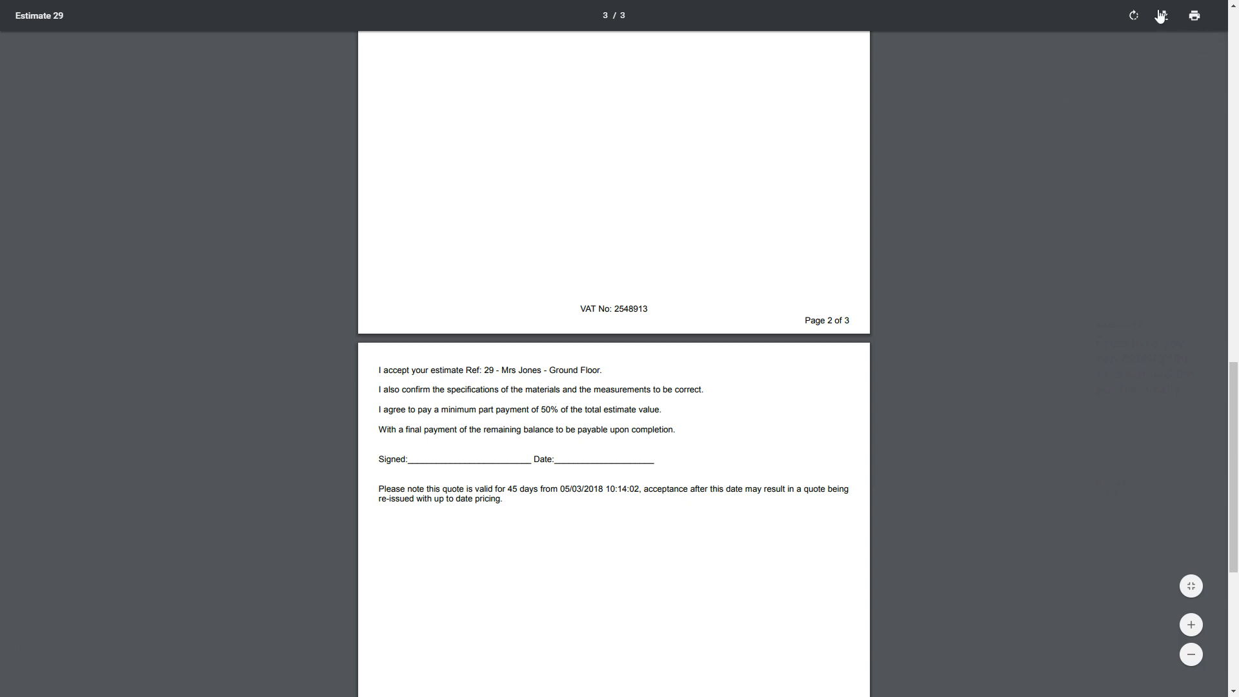
{"action": "key", "text": "ctrl+w"}
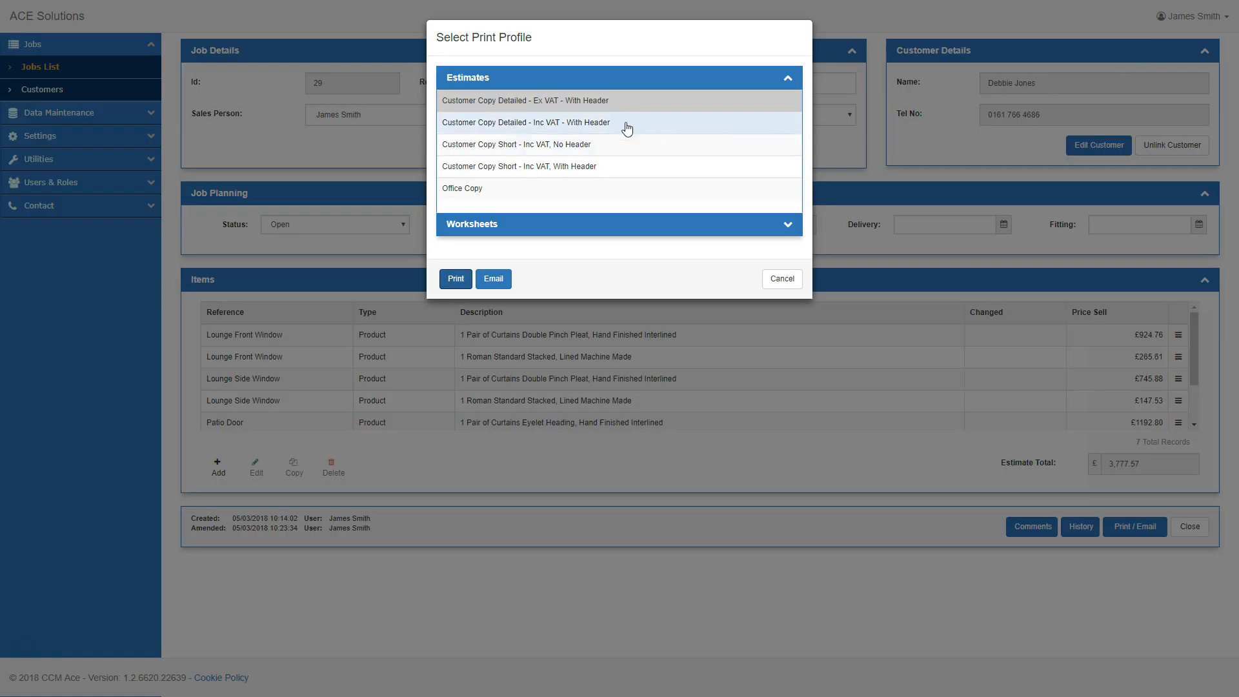
Open the printable estimate in the "Customer Copy Short - Inc VAT, With Header" profile and review its items and total
{"action": "left_click", "coordinate": [618, 166]}
{"action": "left_click", "coordinate": [456, 278]}
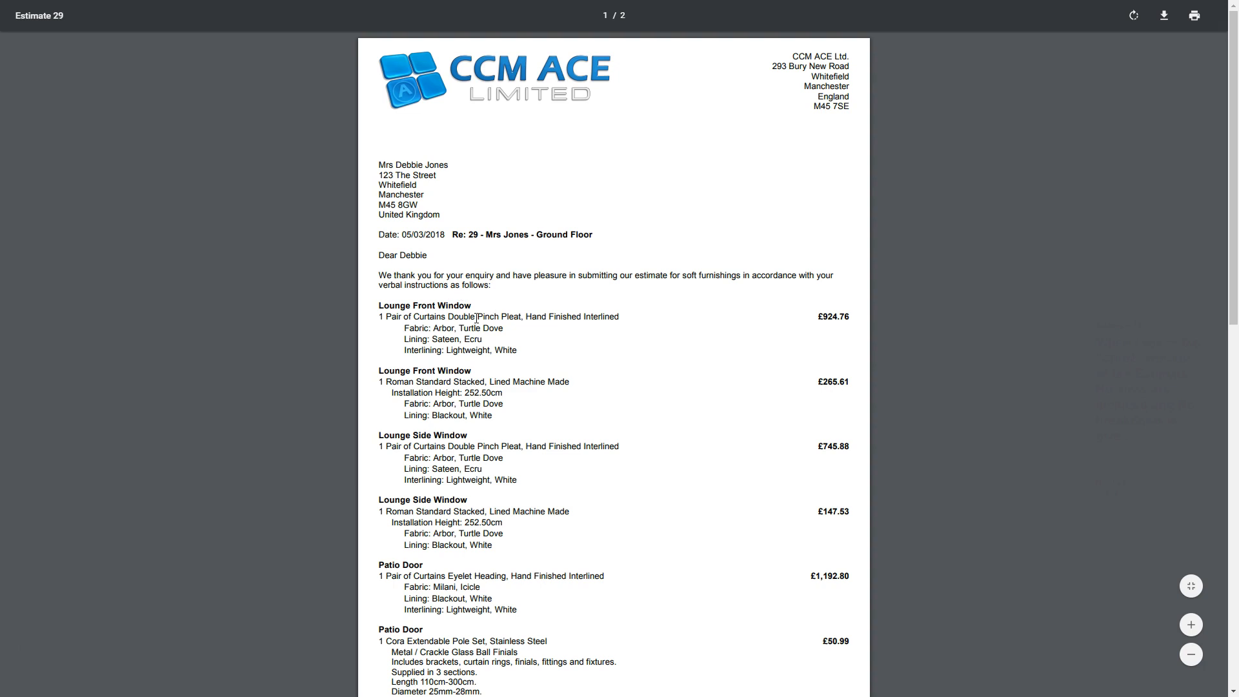
{"action": "scroll", "coordinate": [486, 323], "scroll_direction": "down", "scroll_amount": 3}
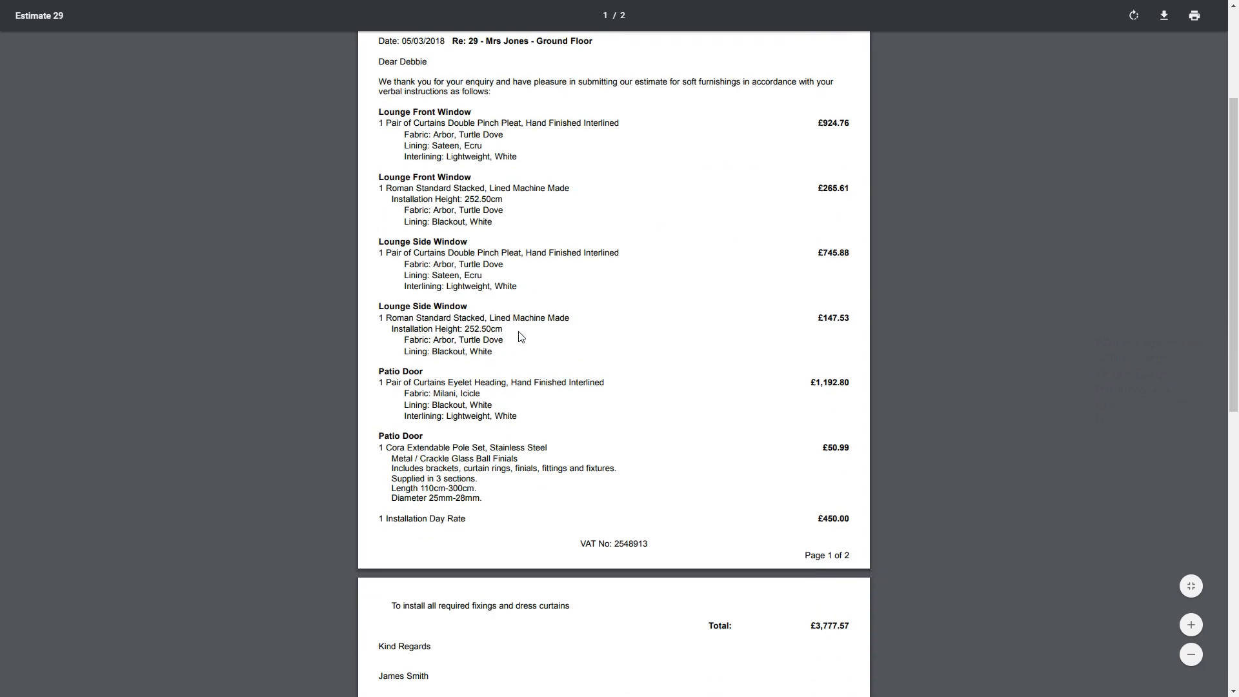